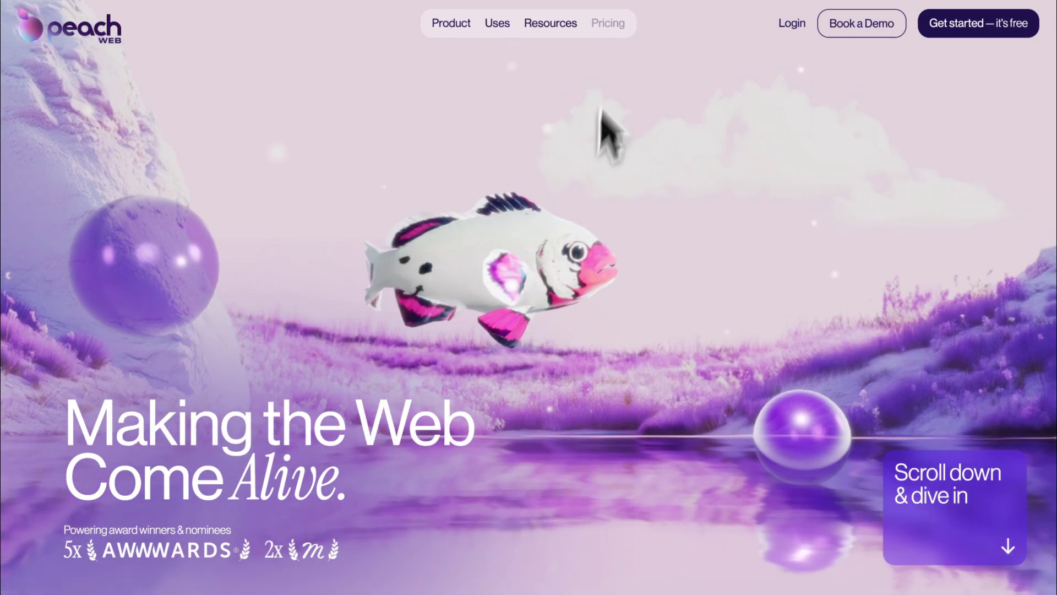
- Scroll down and back up through the ShowRoom Template demo
scroll(507, 283, "down", 5)
scroll(507, 283, "down", 8)
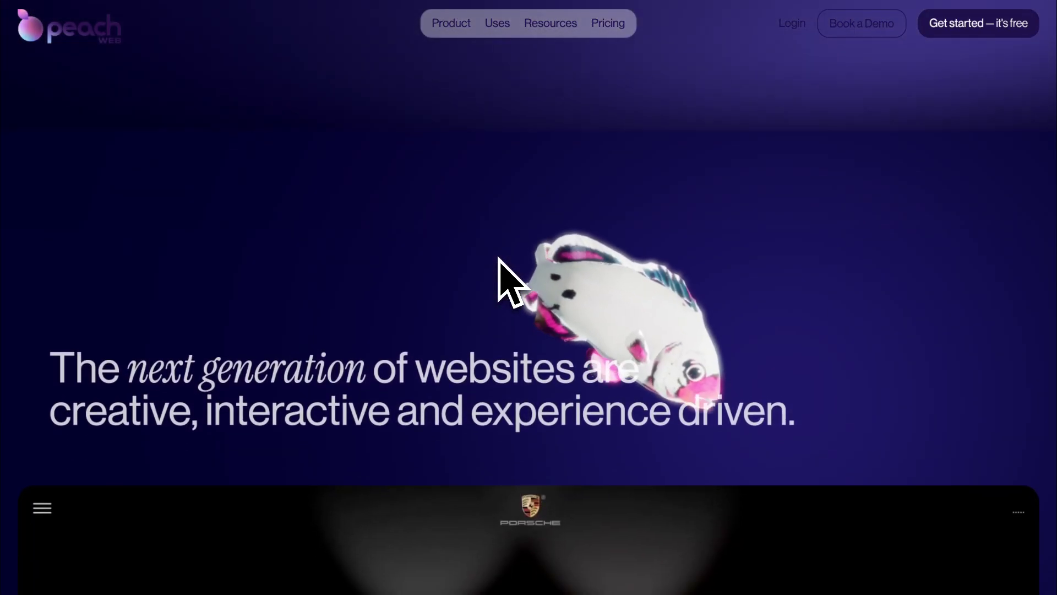
scroll(498, 259, "down", 10)
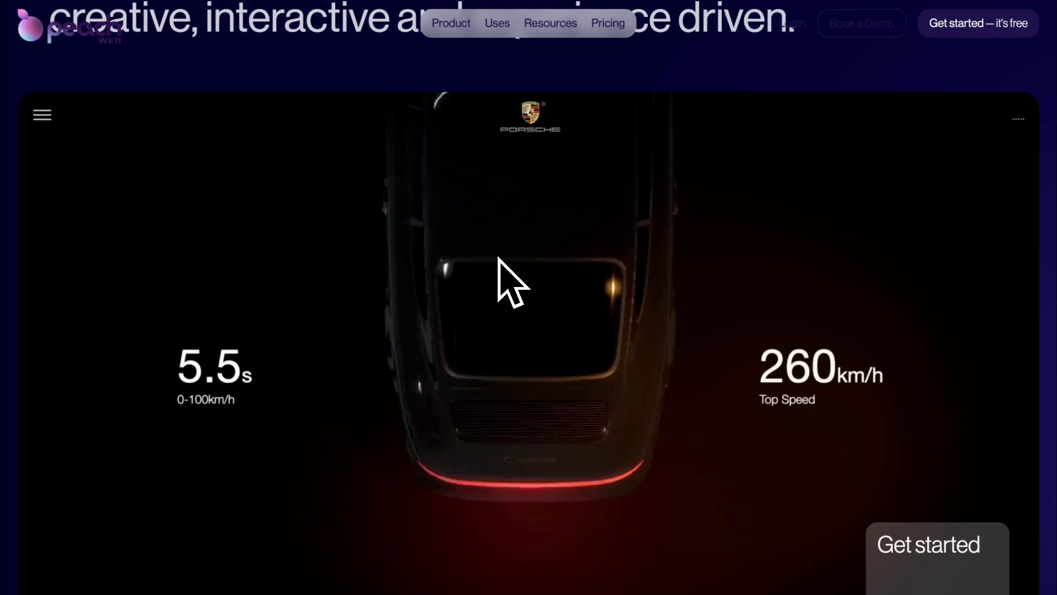
scroll(499, 259, "down", 10)
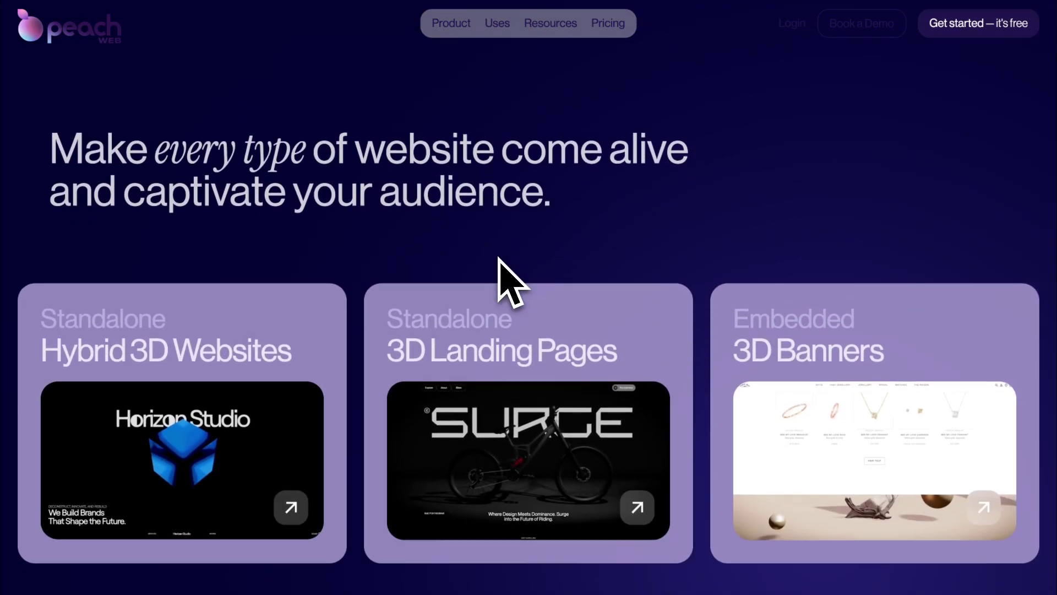
scroll(498, 258, "down", 12)
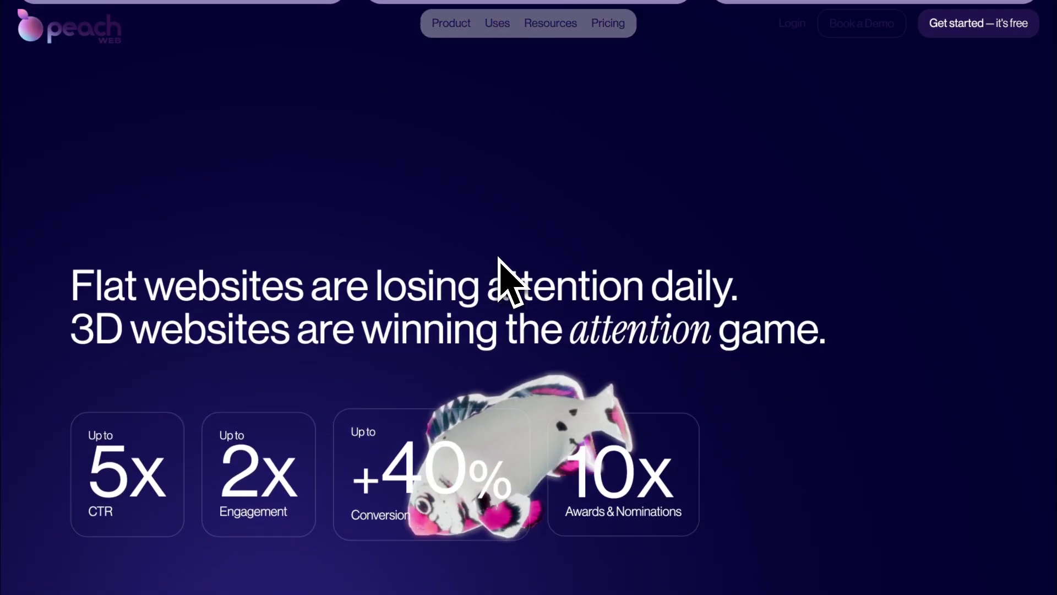
scroll(499, 257, "down", 12)
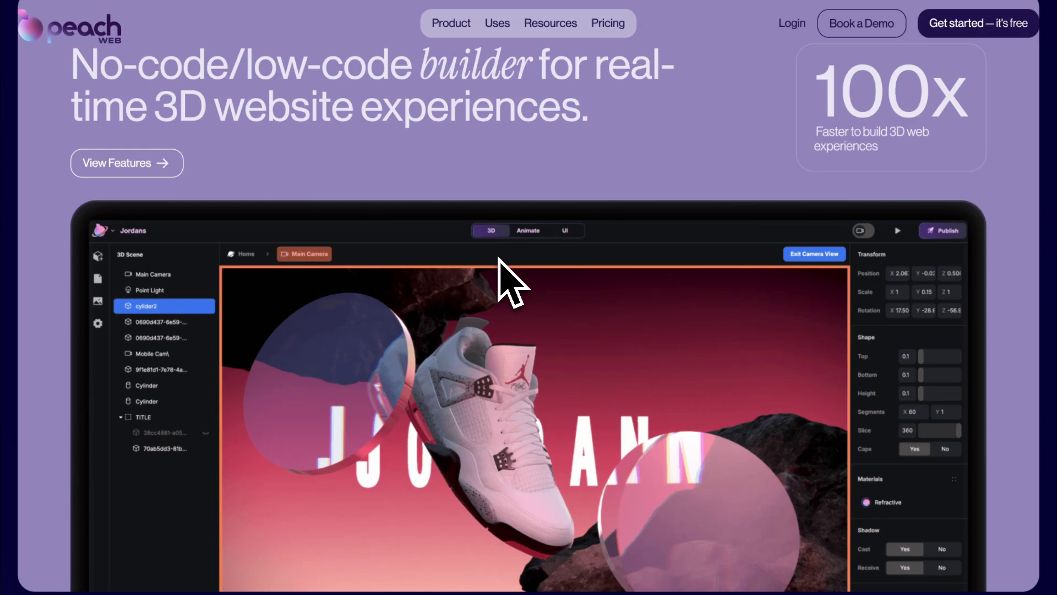
scroll(498, 258, "down", 12)
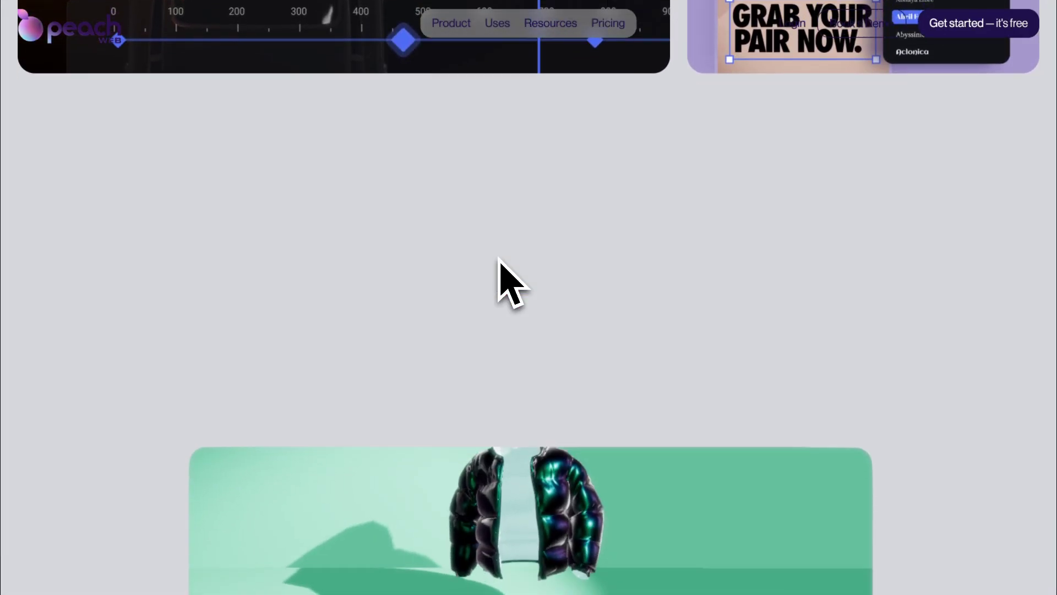
scroll(506, 278, "down", 10)
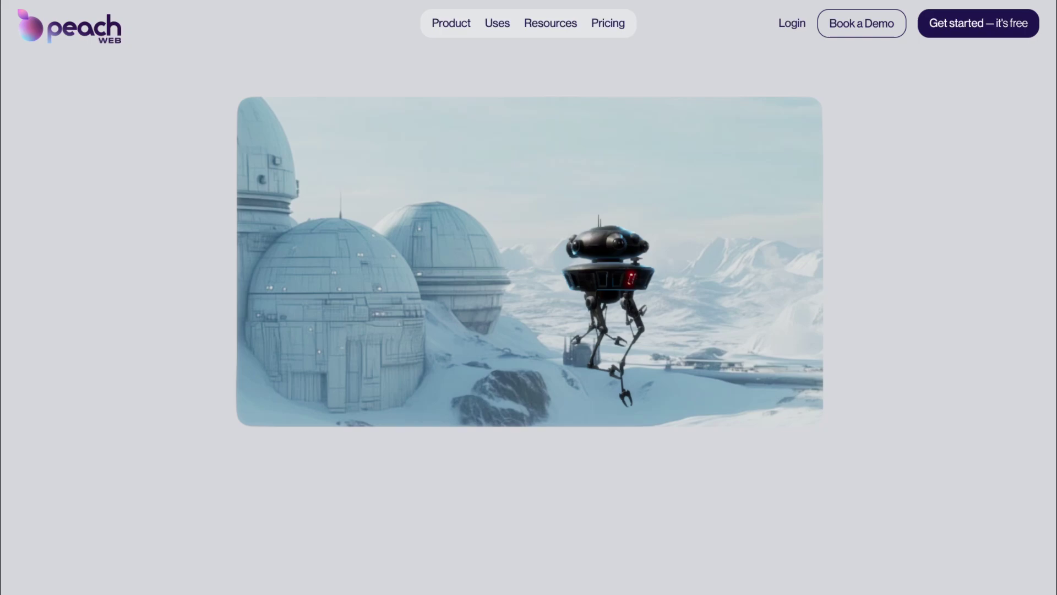
scroll(506, 278, "down", 10)
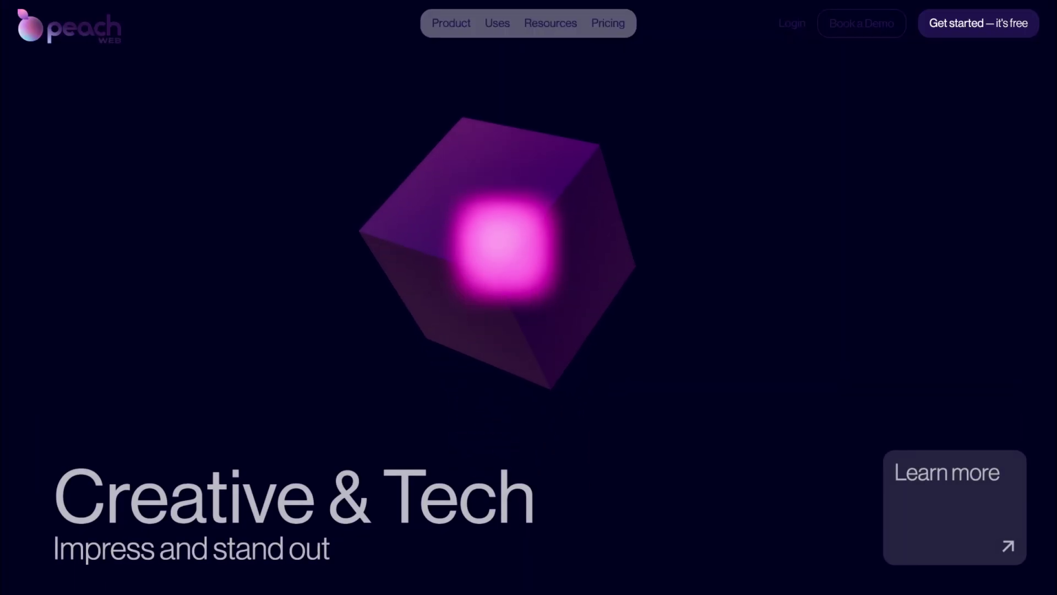
scroll(498, 265, "down", 8)
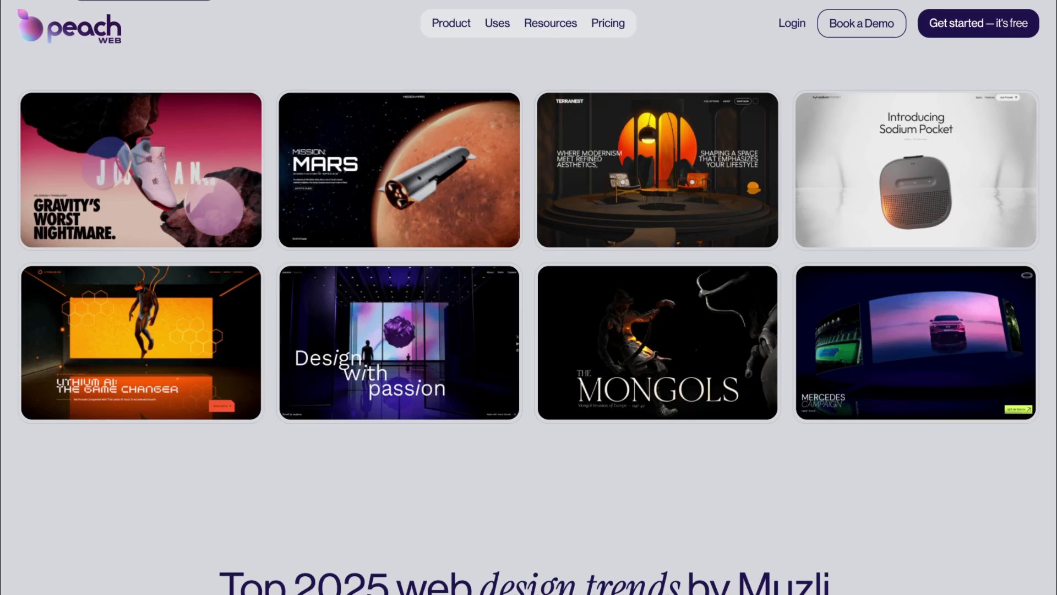
scroll(440, 237, "down", 10)
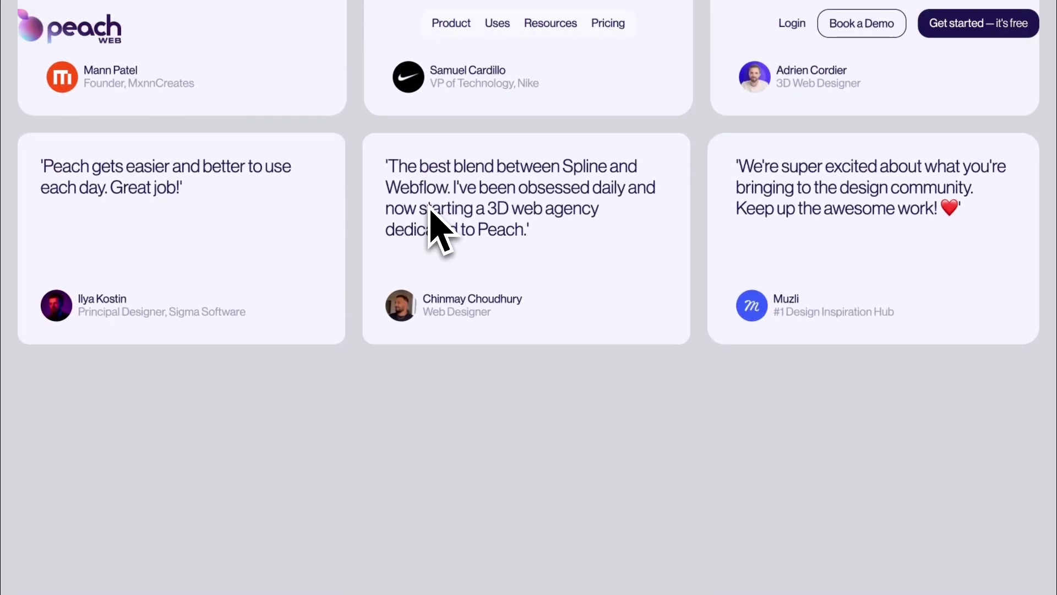
scroll(429, 206, "down", 5)
scroll(429, 205, "up", 15)
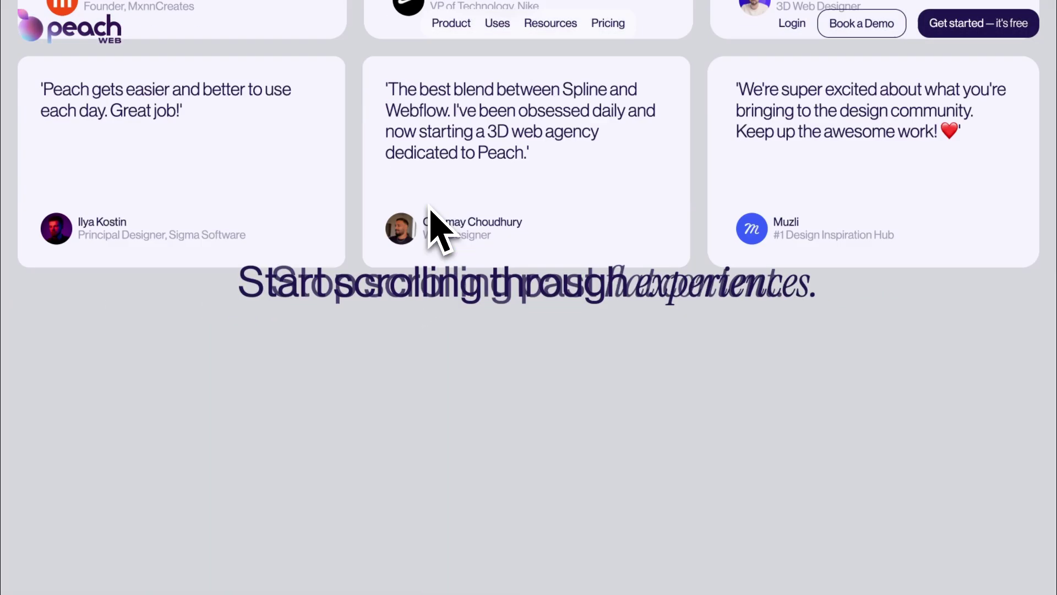
scroll(428, 205, "up", 10)
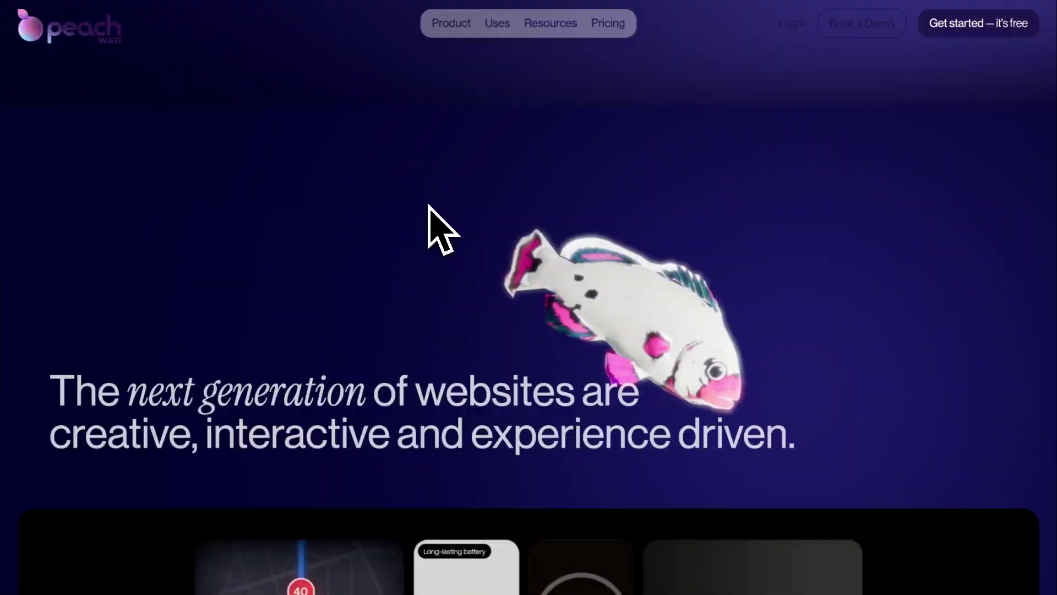
scroll(461, 113, "up", 2)
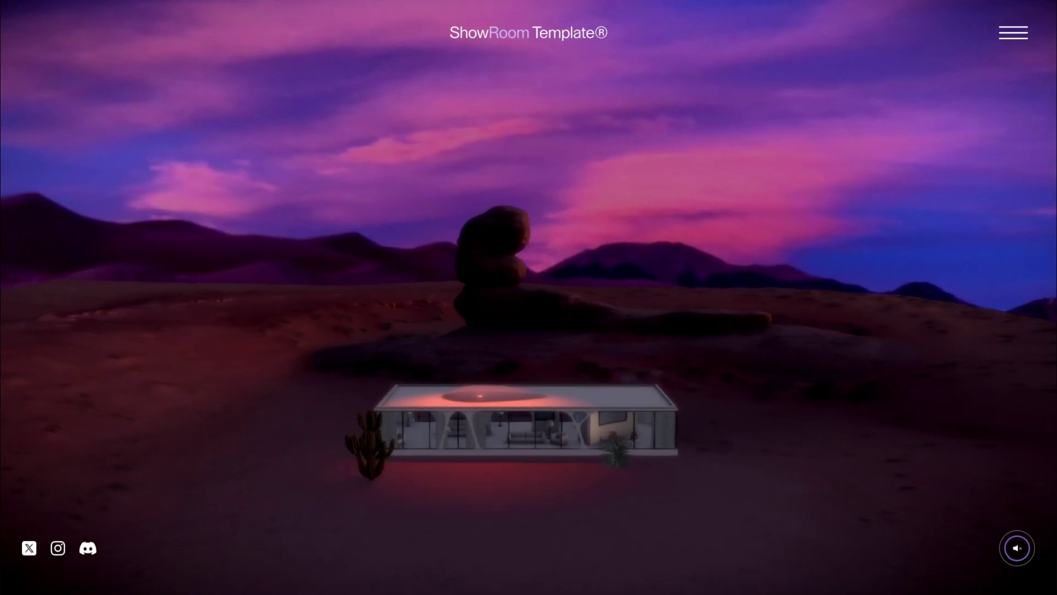
- Scroll the passion agency demo down until the '3D web is here' section appears
scroll(529, 297, "down", 10)
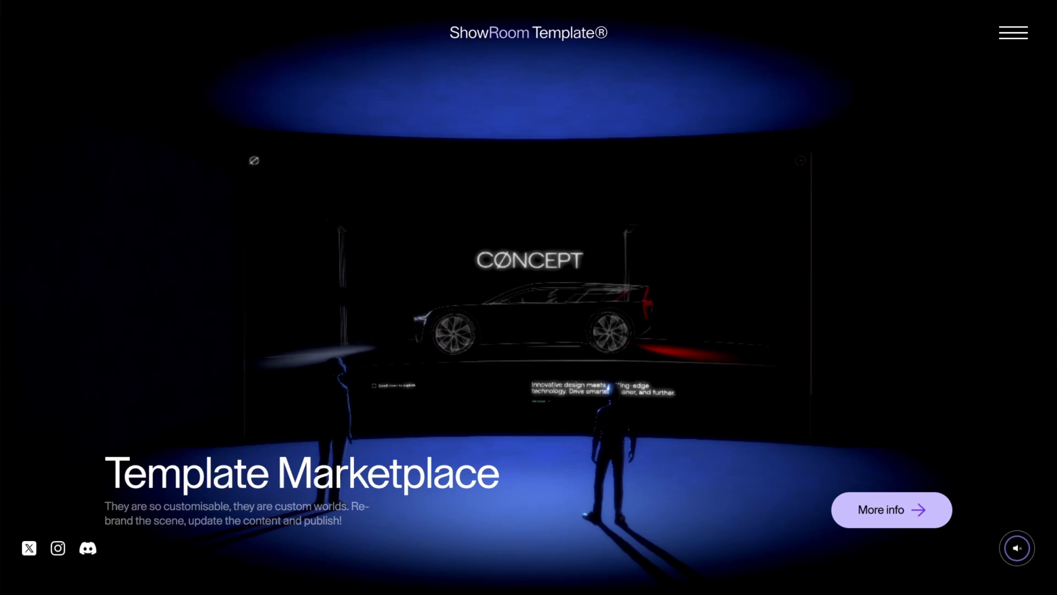
scroll(625, 505, "down", 5)
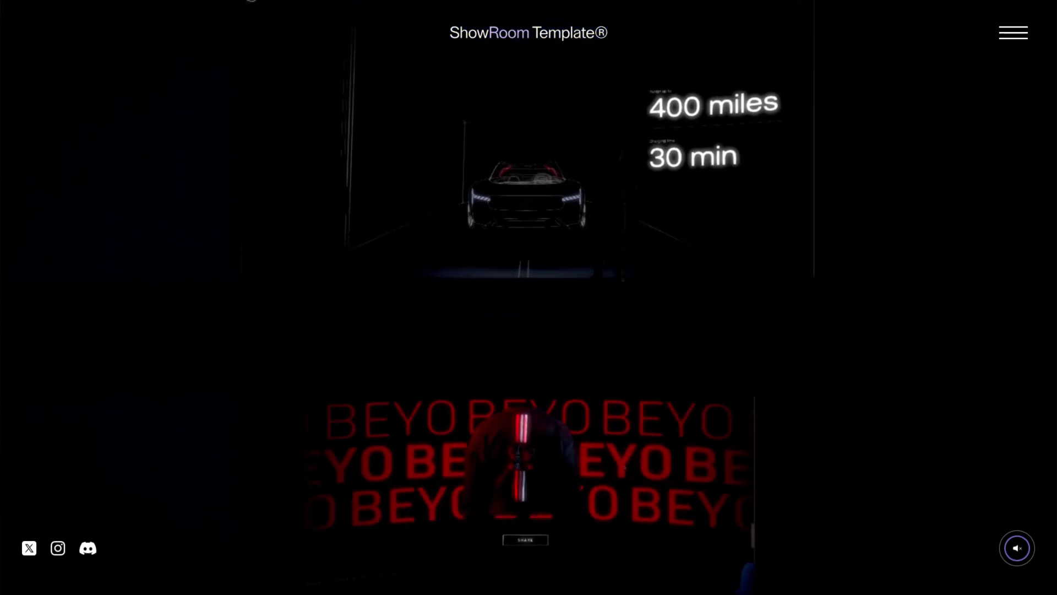
scroll(625, 429, "down", 5)
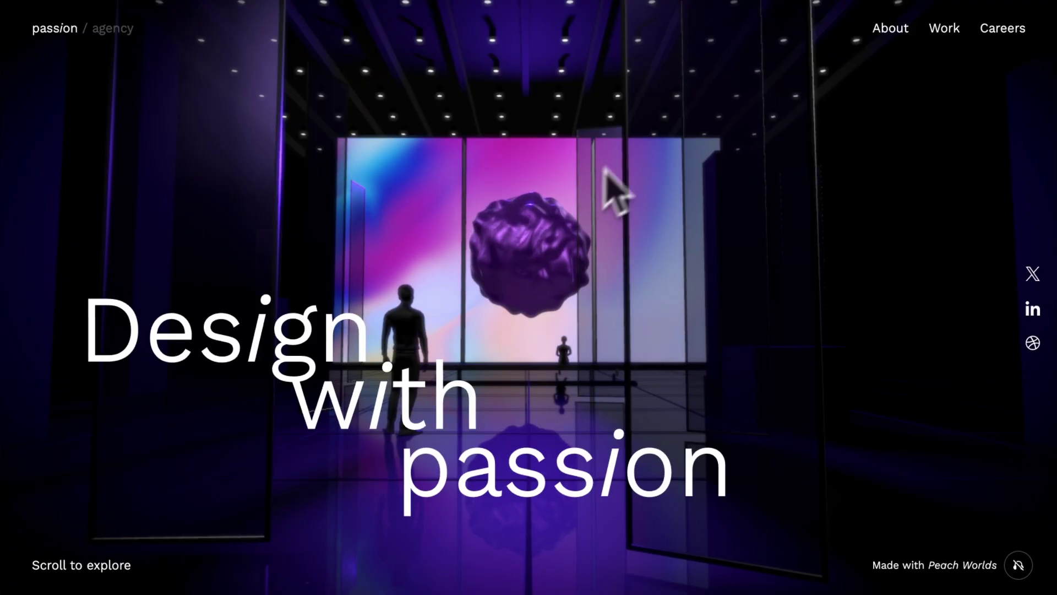
scroll(639, 189, "down", 5)
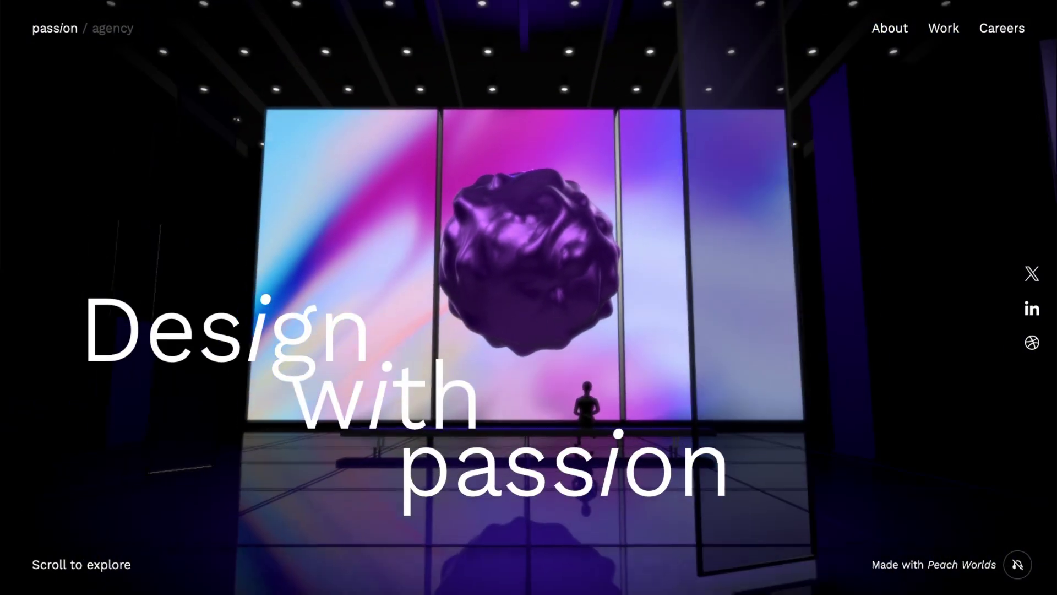
scroll(529, 298, "down", 5)
scroll(529, 297, "down", 5)
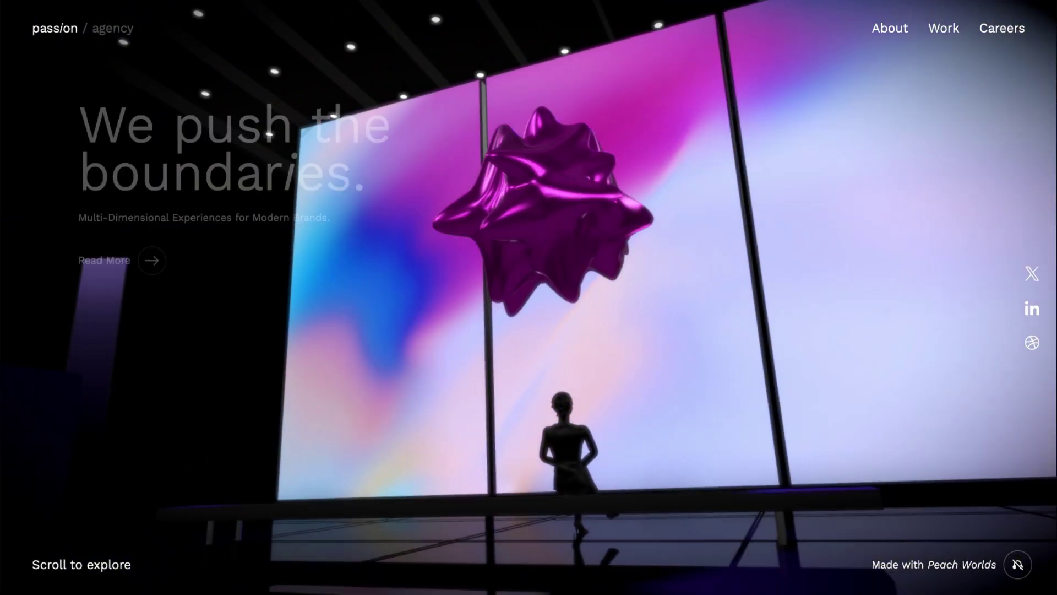
scroll(528, 297, "down", 5)
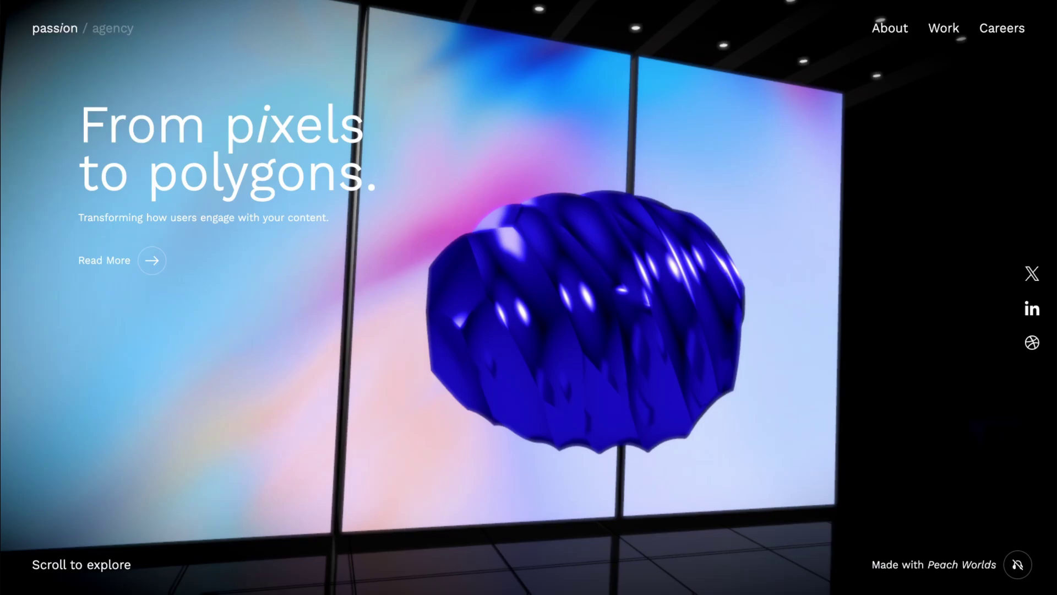
scroll(529, 297, "down", 5)
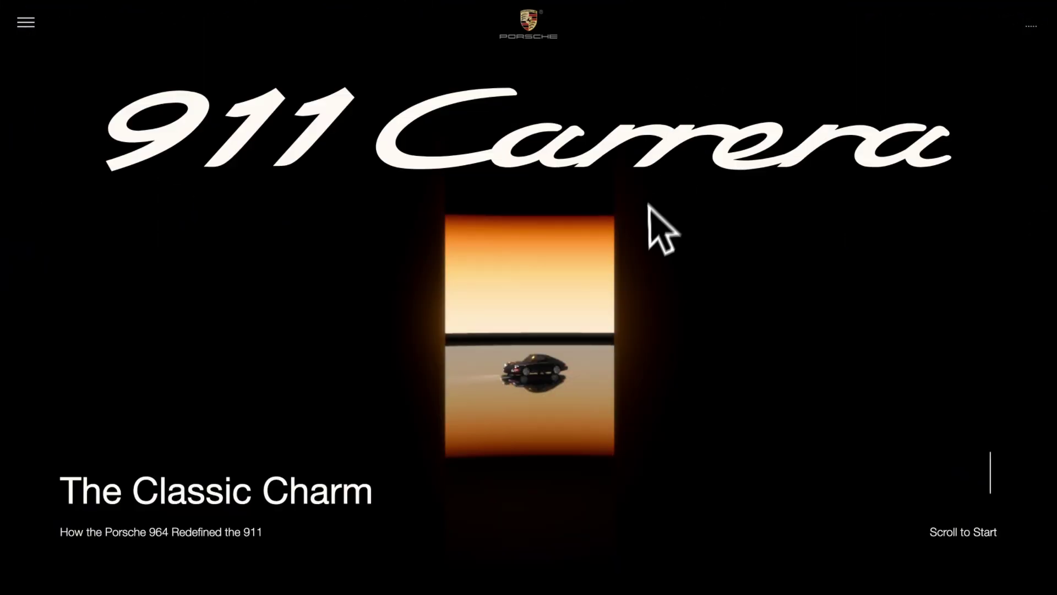
- Scroll through the 911 Carrera showcase, then right-click the car scene for its options
scroll(645, 223, "down", 5)
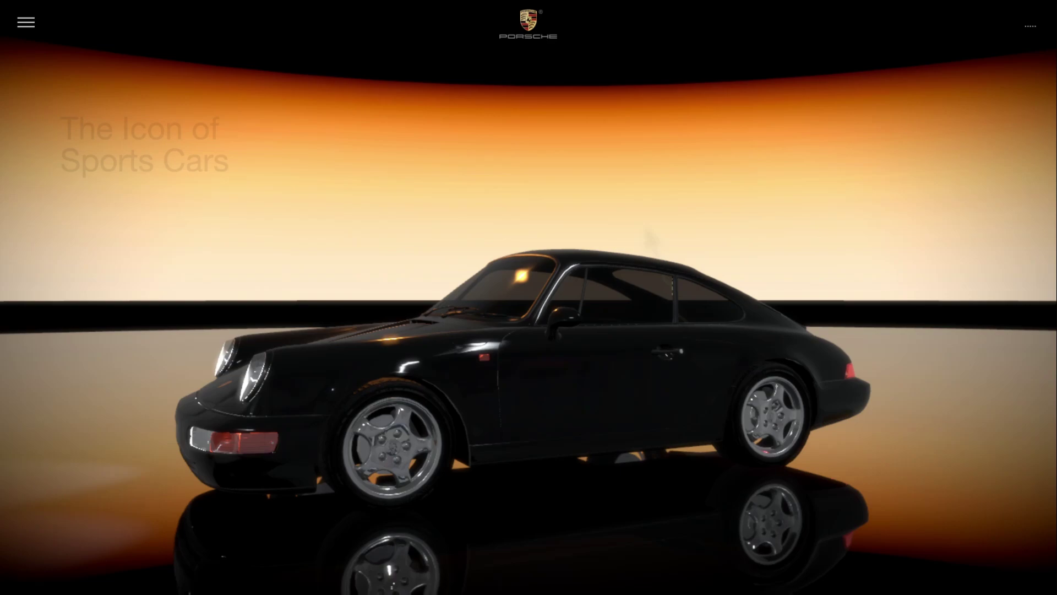
scroll(529, 297, "down", 10)
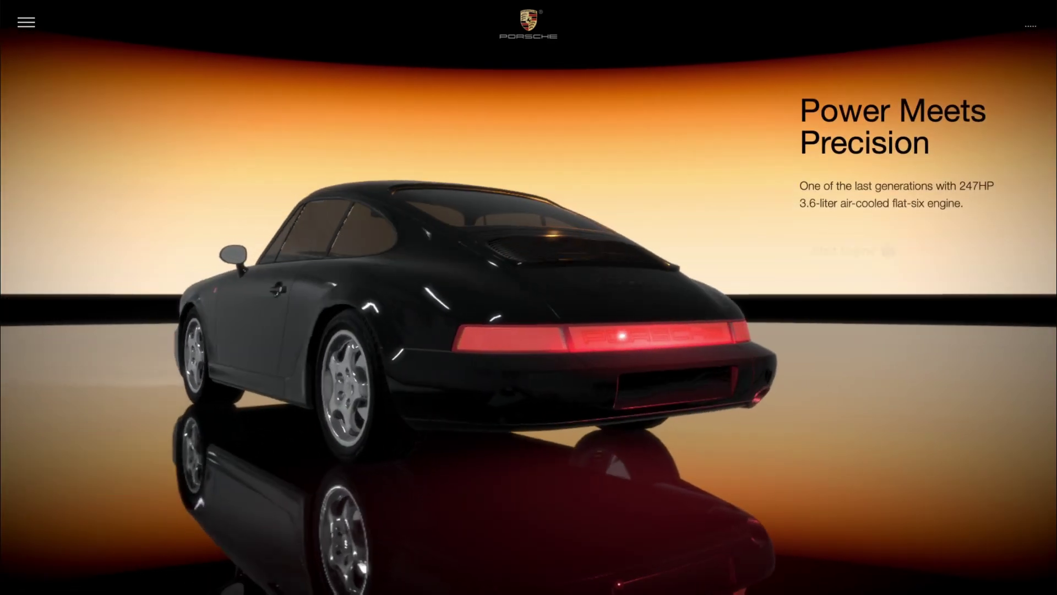
scroll(529, 298, "down", 10)
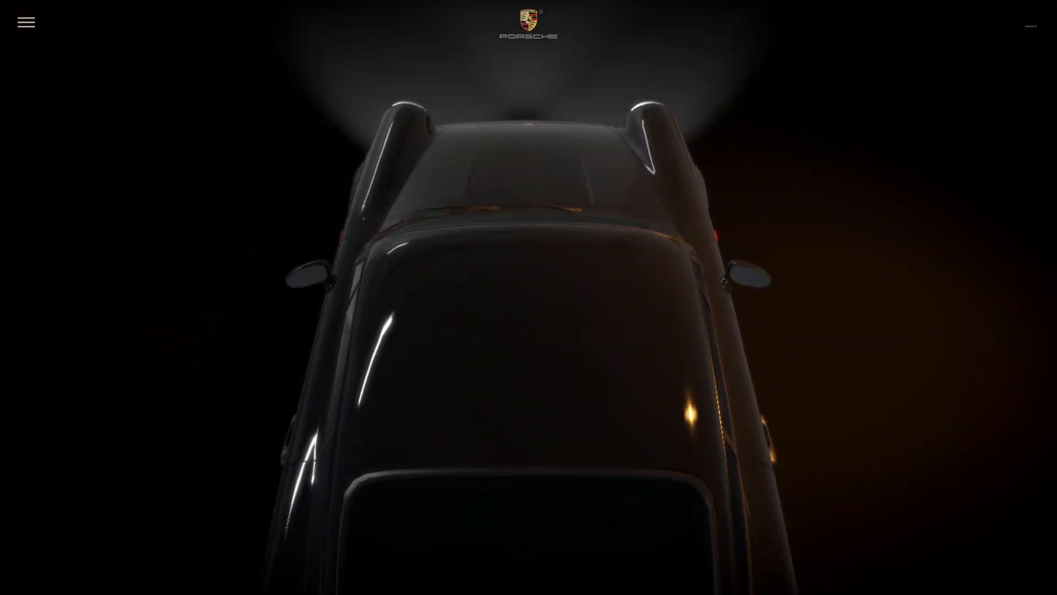
scroll(644, 223, "down", 5)
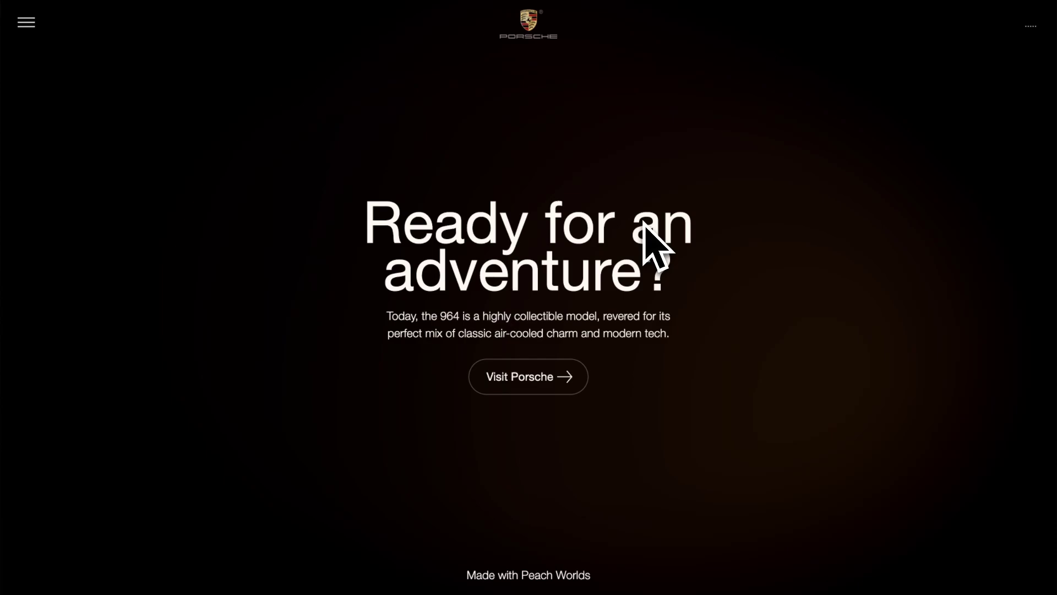
scroll(645, 224, "up", 20)
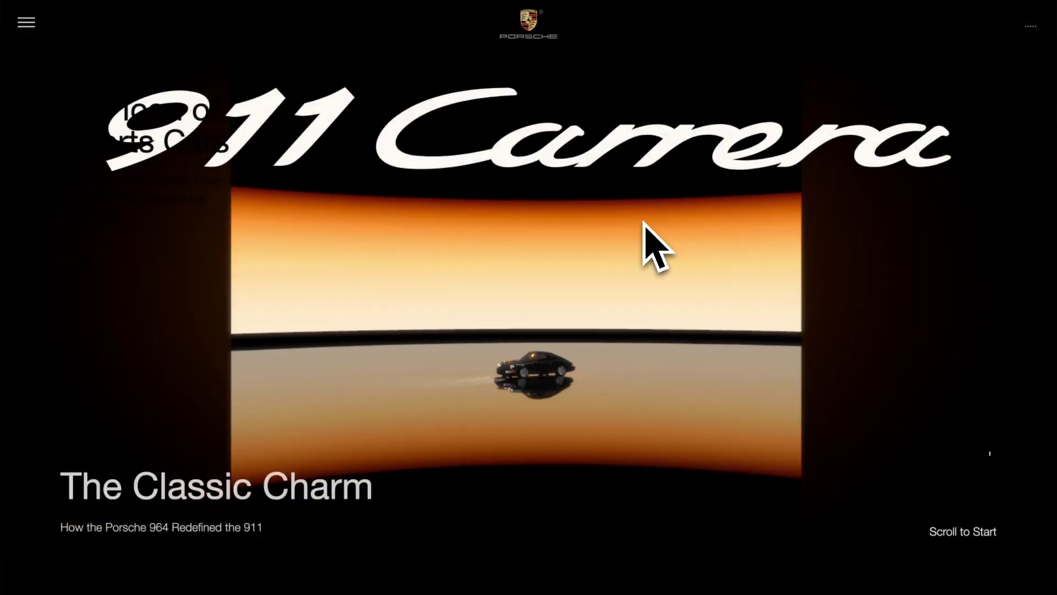
scroll(645, 232, "down", 5)
right_click(512, 131)
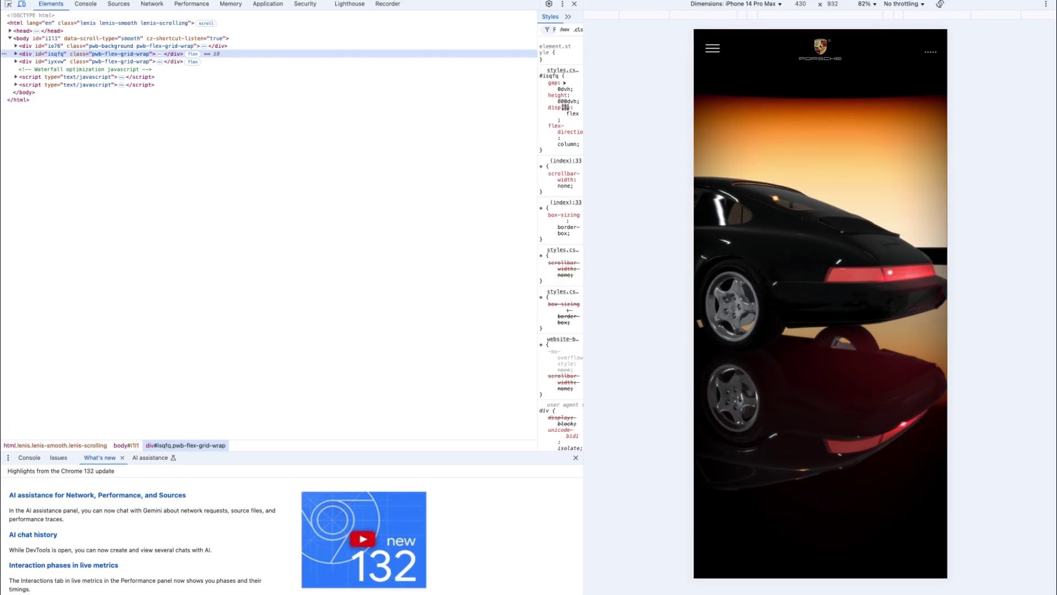
scroll(820, 303, "down", 5)
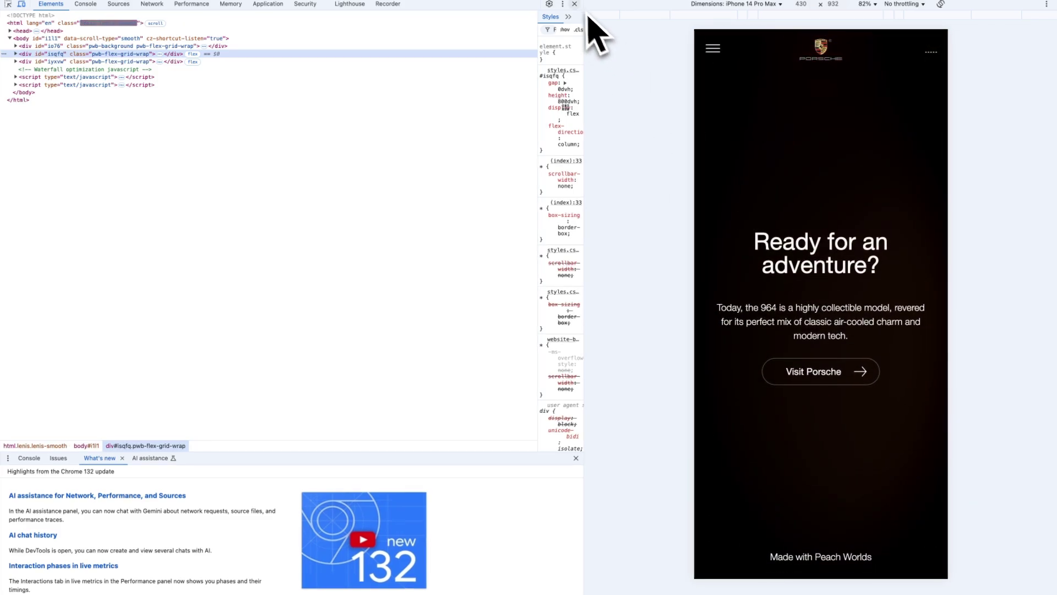
- Close the developer tools so the 911 Carrera page returns to its full desktop layout
left_click(574, 4)
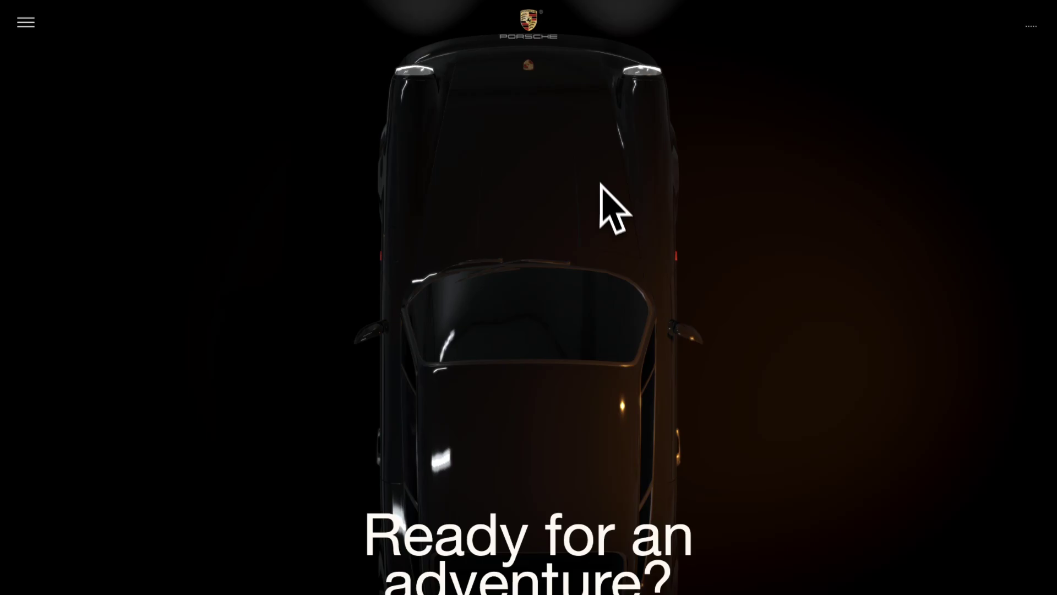
- Scroll to 'The First With All-Wheel Drive' section showing 5.5s and 260 km/h
scroll(601, 185, "up", 10)
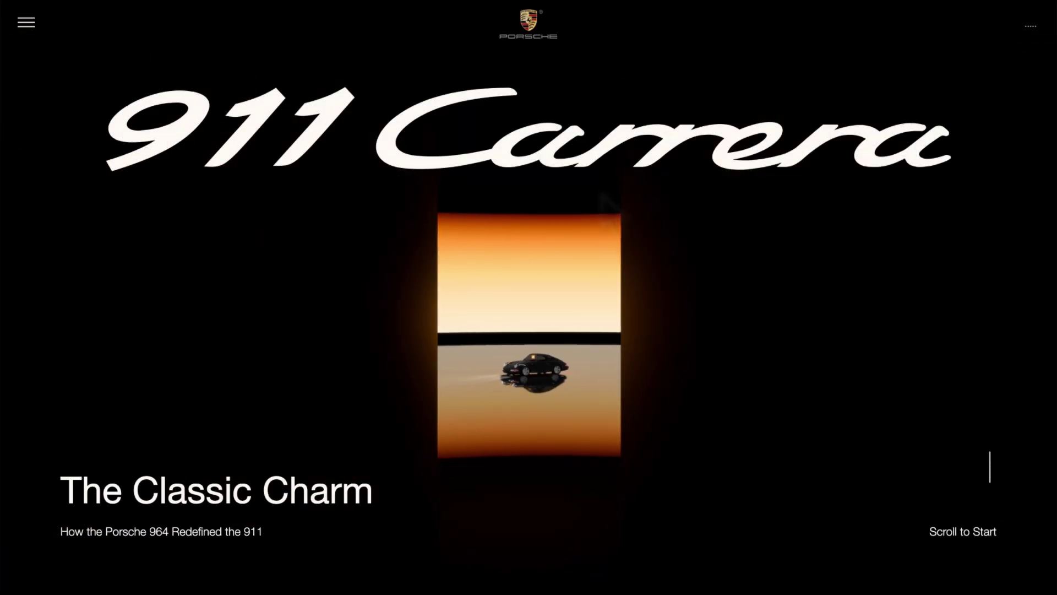
scroll(604, 212, "down", 3)
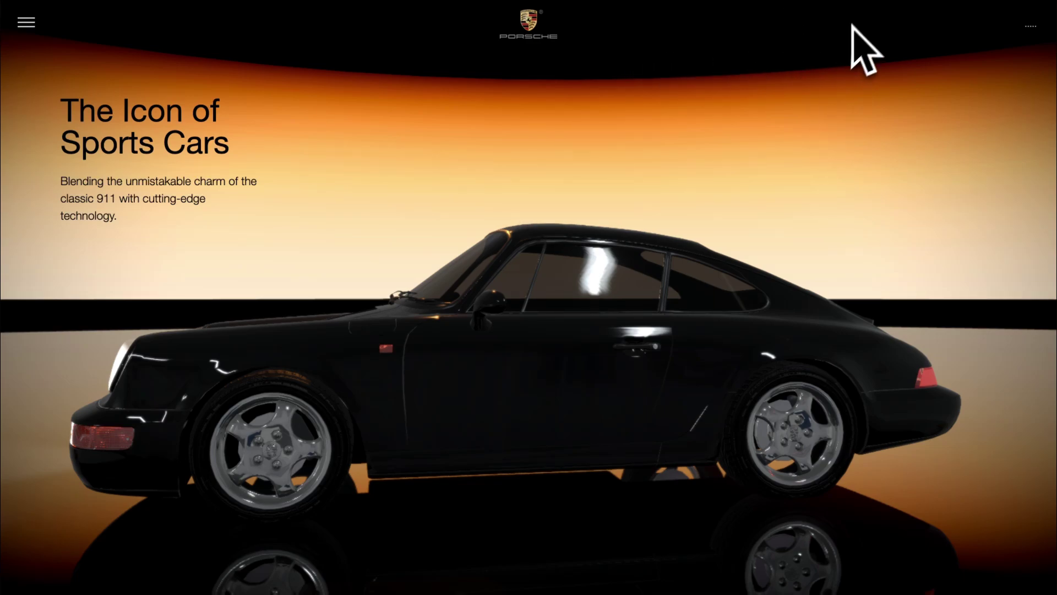
scroll(831, 171, "down", 10)
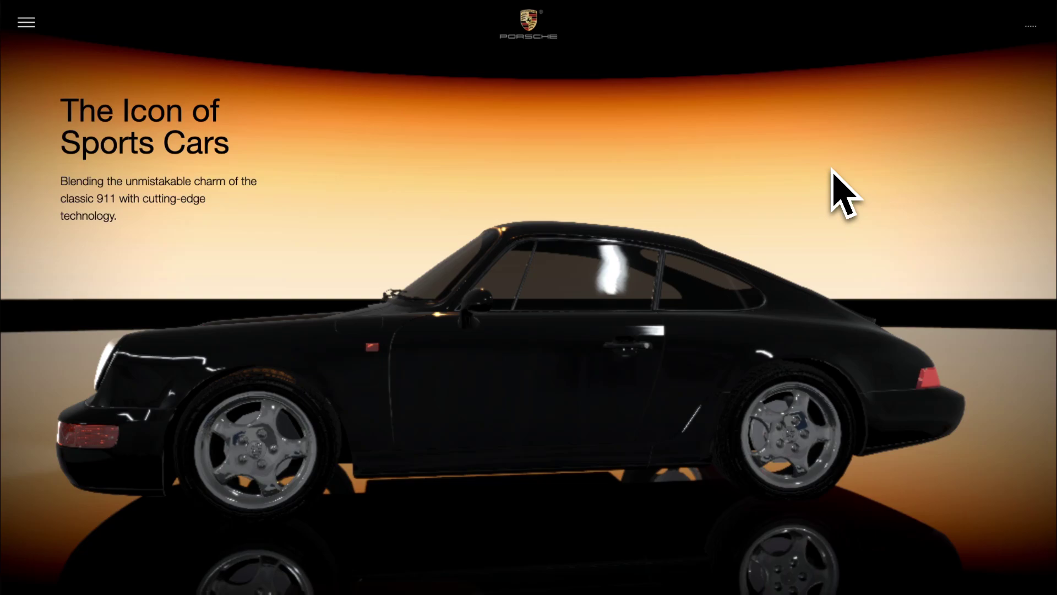
scroll(832, 176, "down", 10)
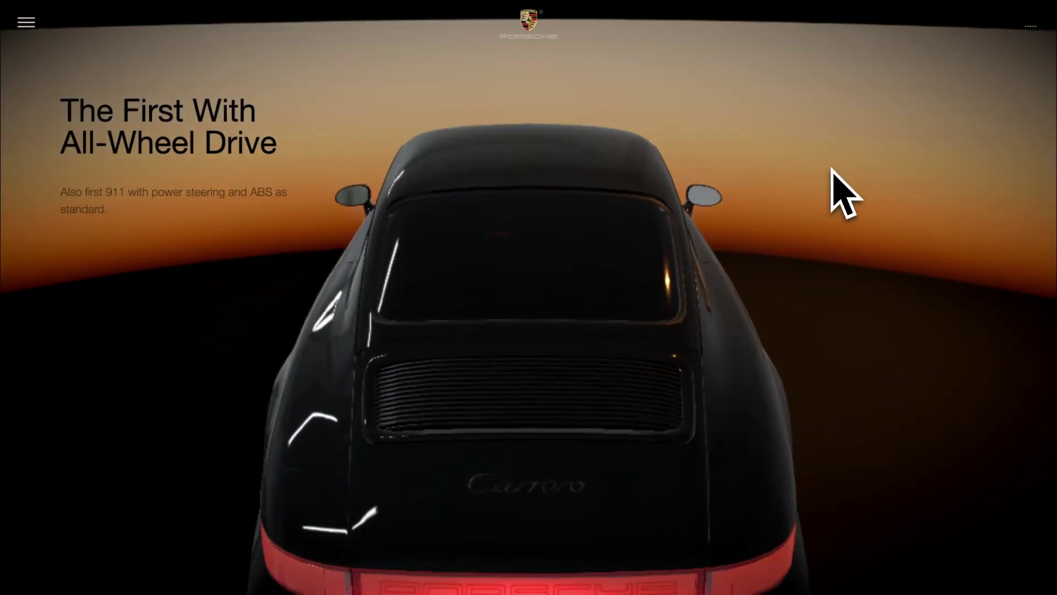
scroll(838, 160, "up", 10)
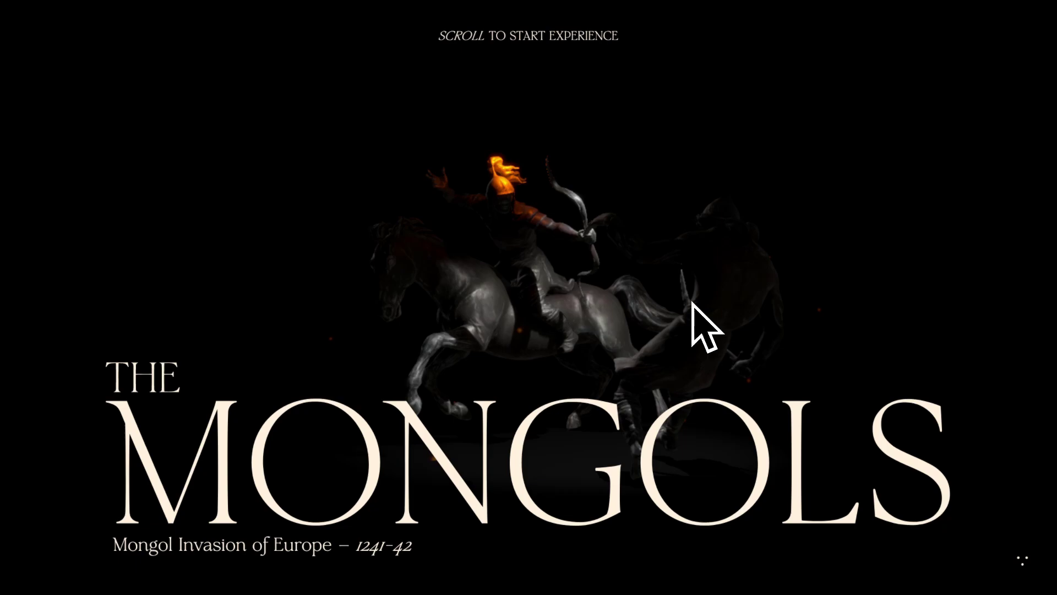
- Scroll The Mongols showcase down to its Poland and Hungary section
scroll(692, 308, "down", 10)
scroll(693, 309, "down", 10)
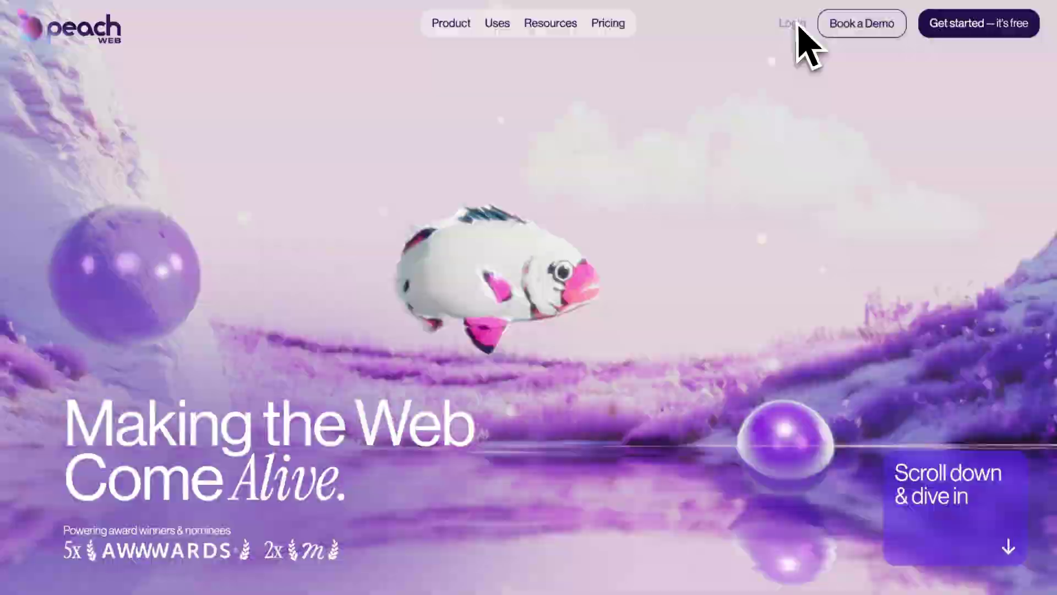
- Log in to the Peach Worlds dashboard and scroll through the Templates grid
left_click(795, 25)
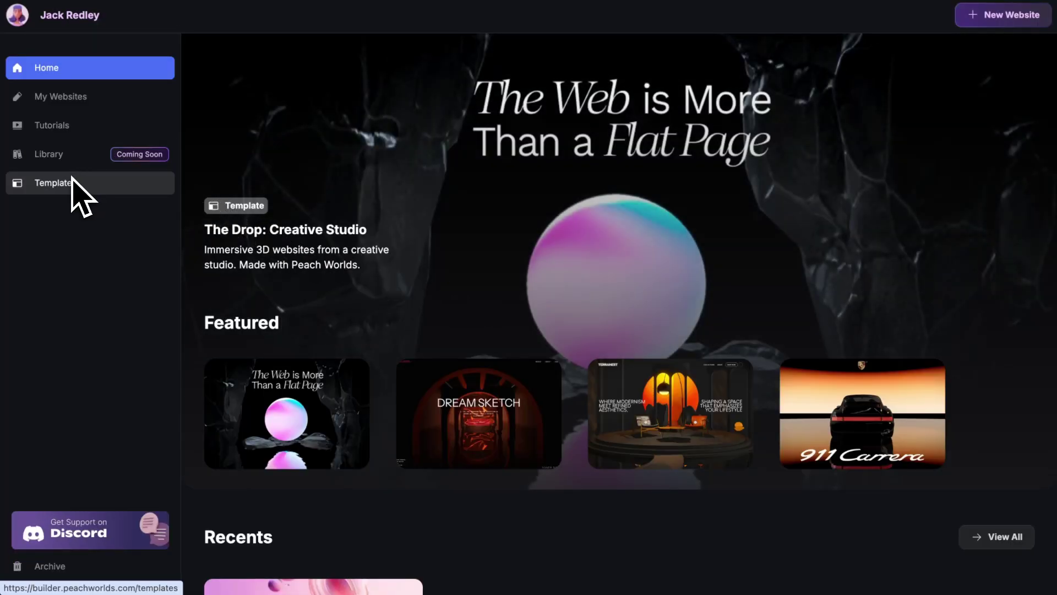
scroll(556, 234, "down", 10)
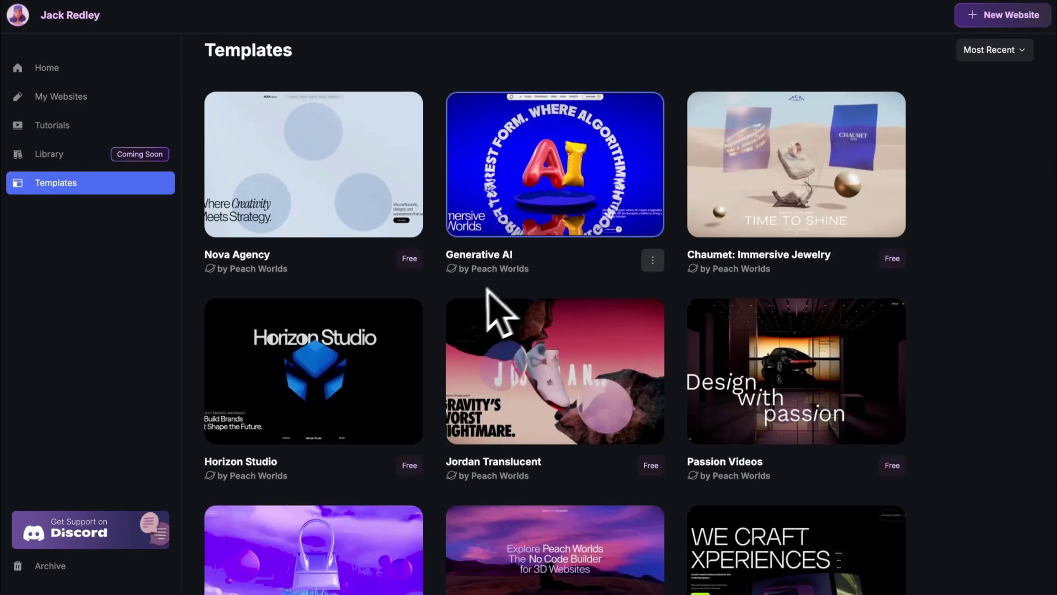
scroll(491, 305, "down", 3)
scroll(474, 300, "down", 10)
scroll(474, 300, "up", 20)
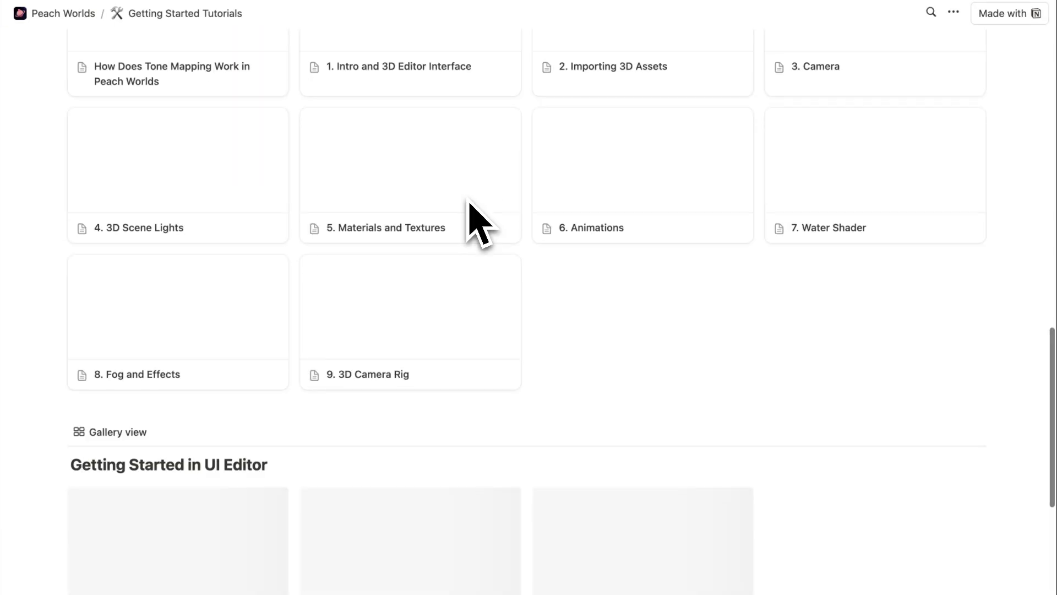
- Preview the Fleur Nomade tutorial in Notion, close it, and return to the Peach Worlds Templates page
scroll(468, 199, "up", 15)
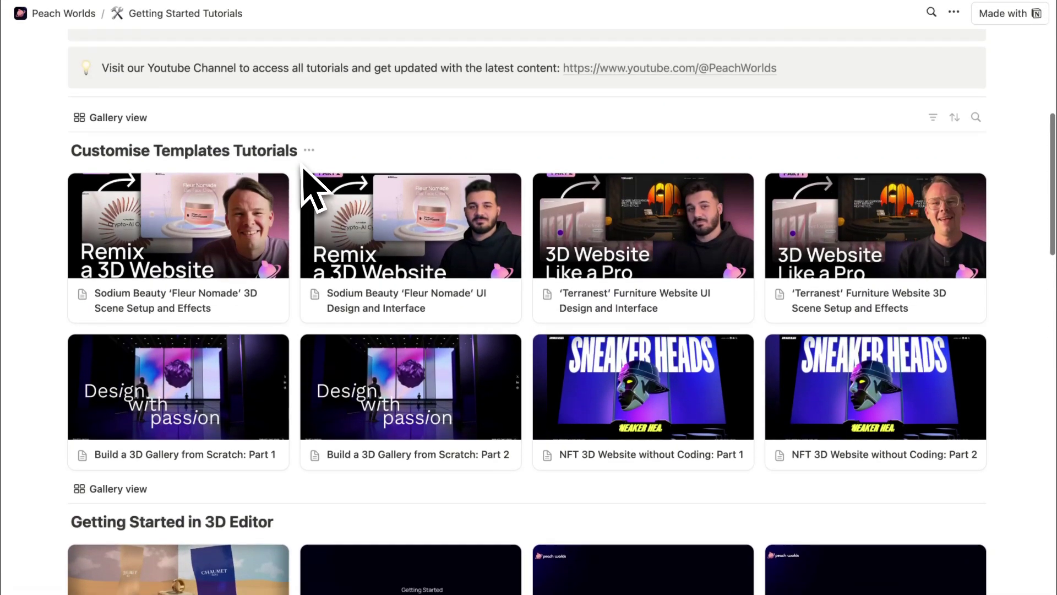
left_click(244, 185)
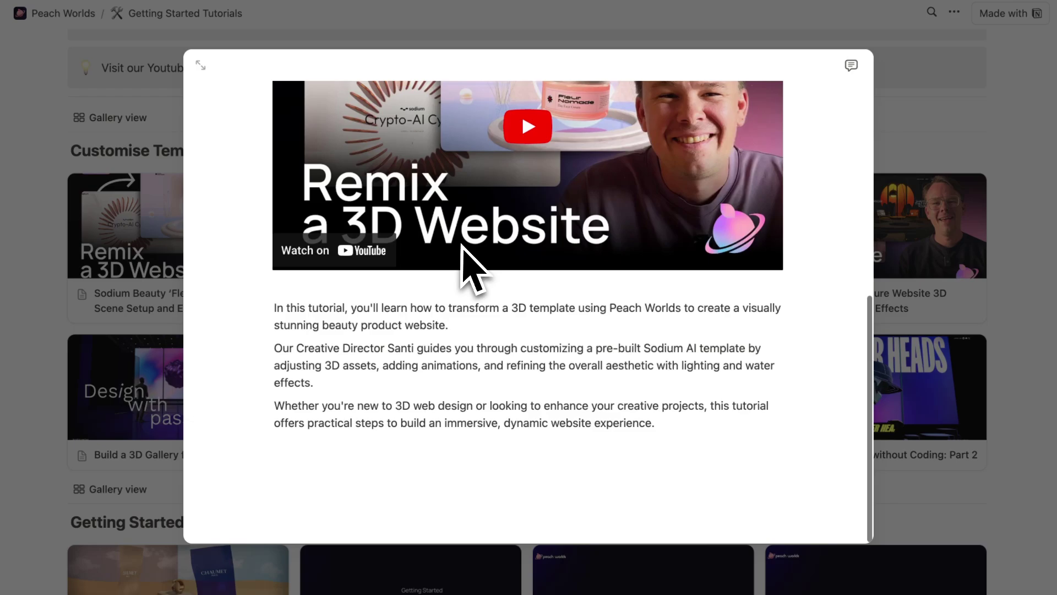
left_click(916, 194)
scroll(750, 278, "down", 20)
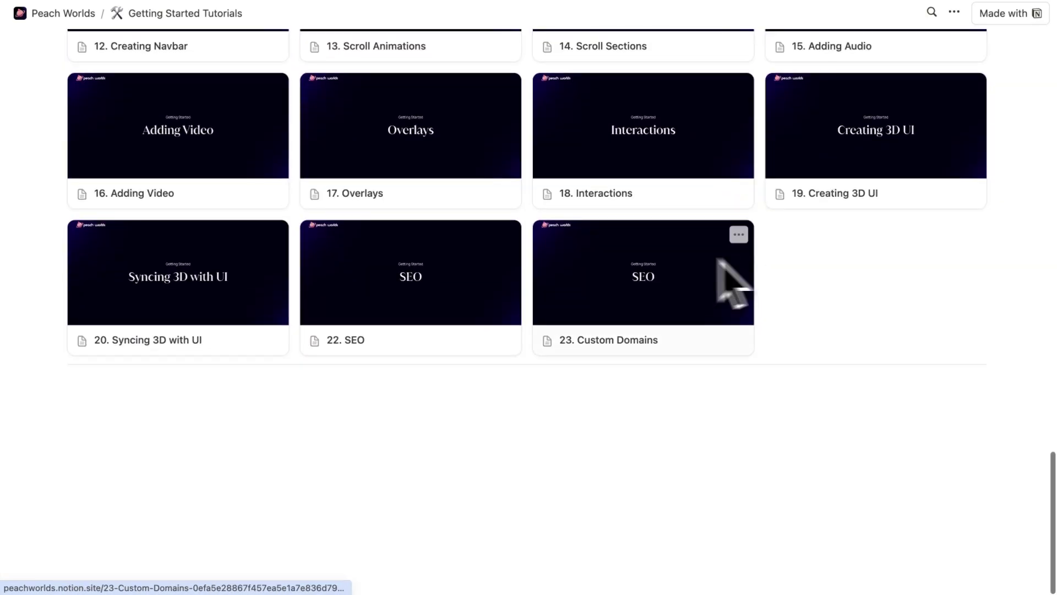
scroll(414, 270, "up", 8)
left_click(355, 3)
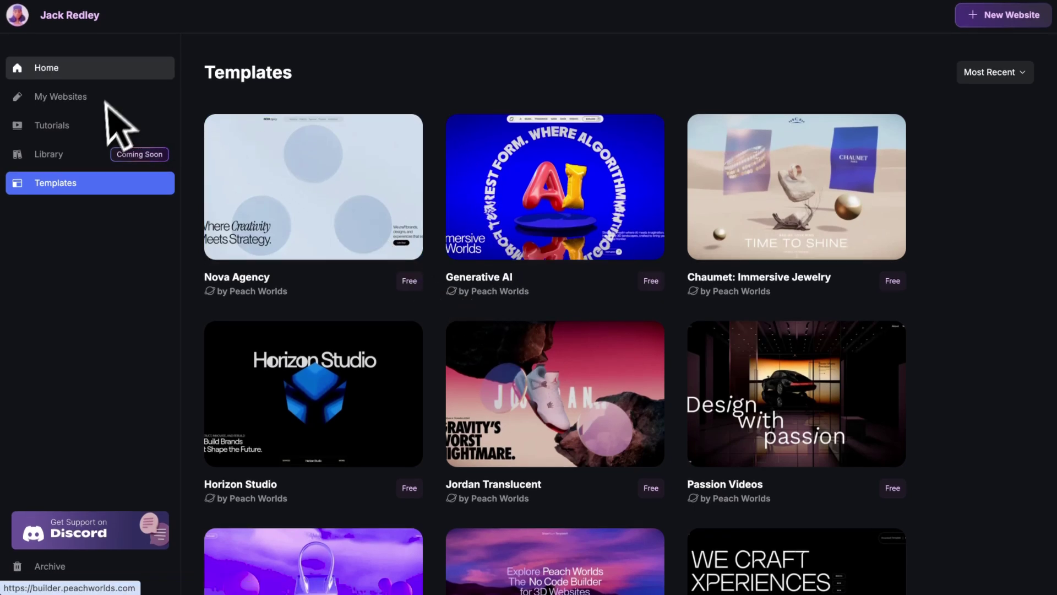
- Glance at the Peach Web landing page, then open the Jordan Translucent template card
left_click(296, 2)
scroll(389, 267, "down", 10)
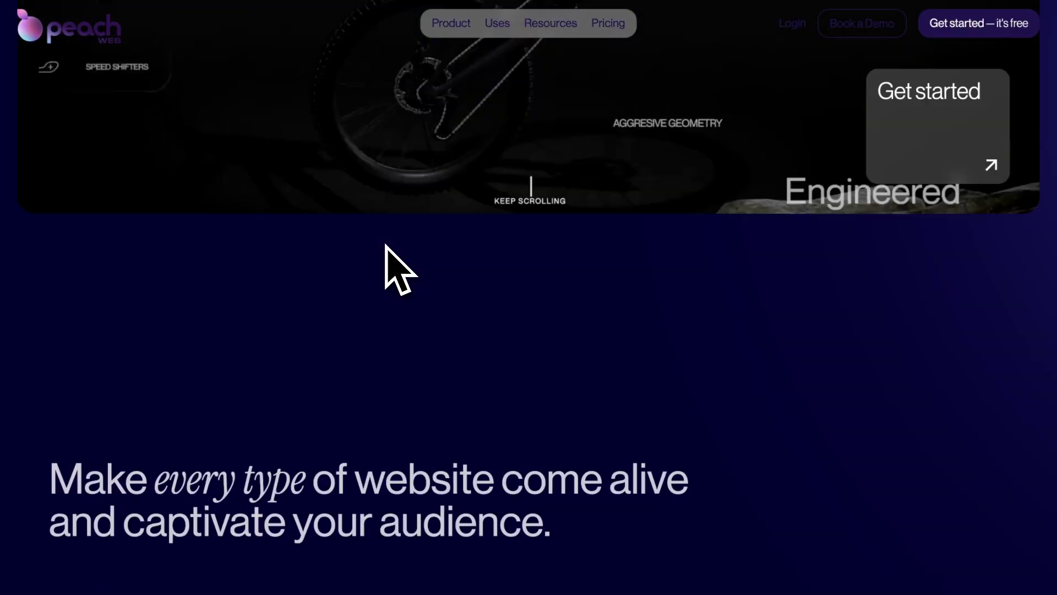
scroll(388, 262, "down", 15)
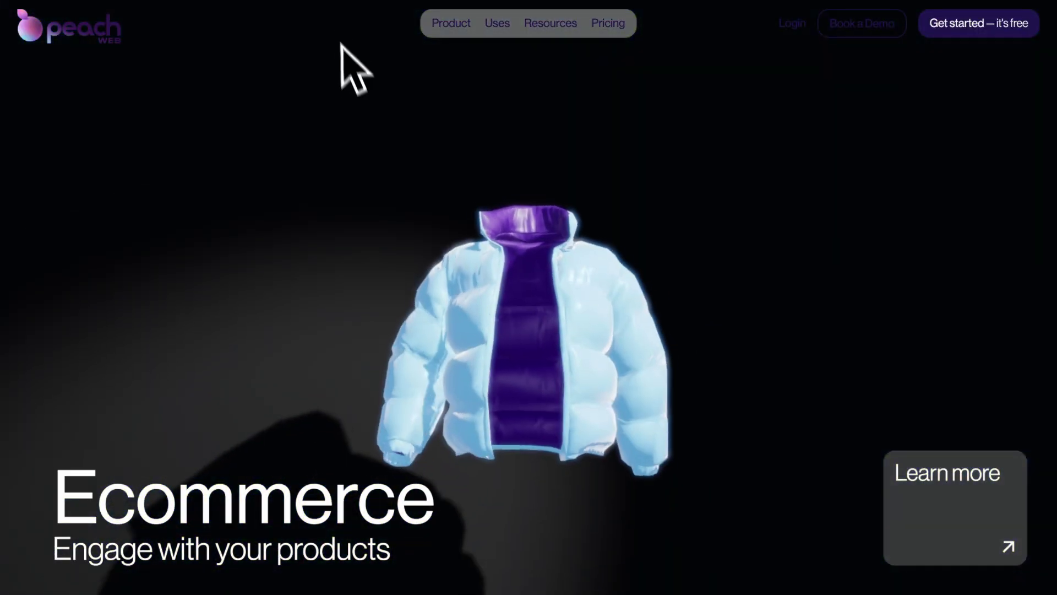
left_click(327, 1)
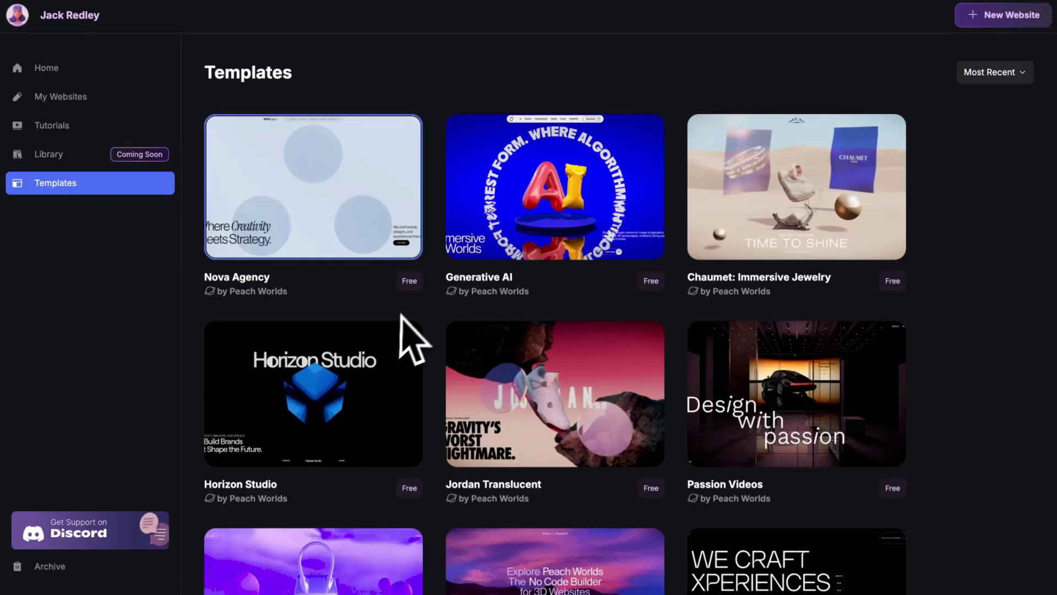
scroll(414, 339, "down", 4)
left_click(500, 159)
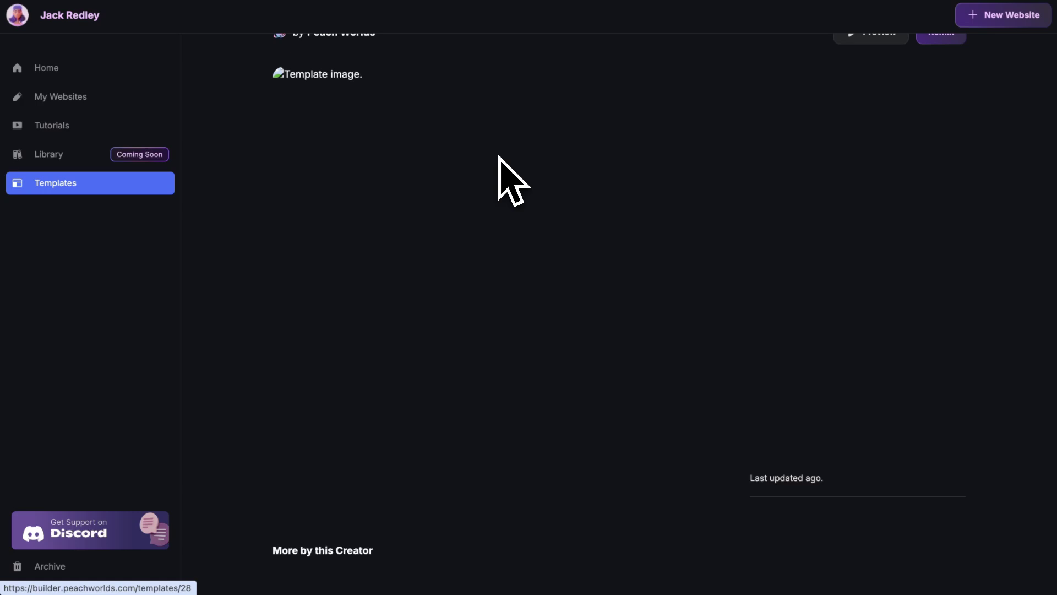
- Close the Camera preview panel and select the whole 'Final?' model group
scroll(561, 175, "up", 5)
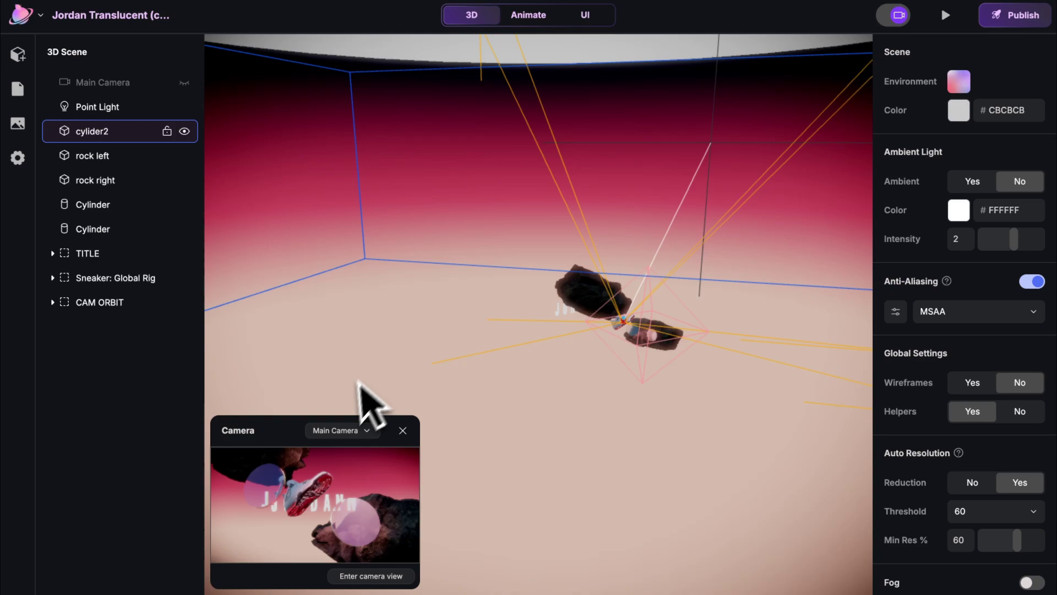
left_click(402, 431)
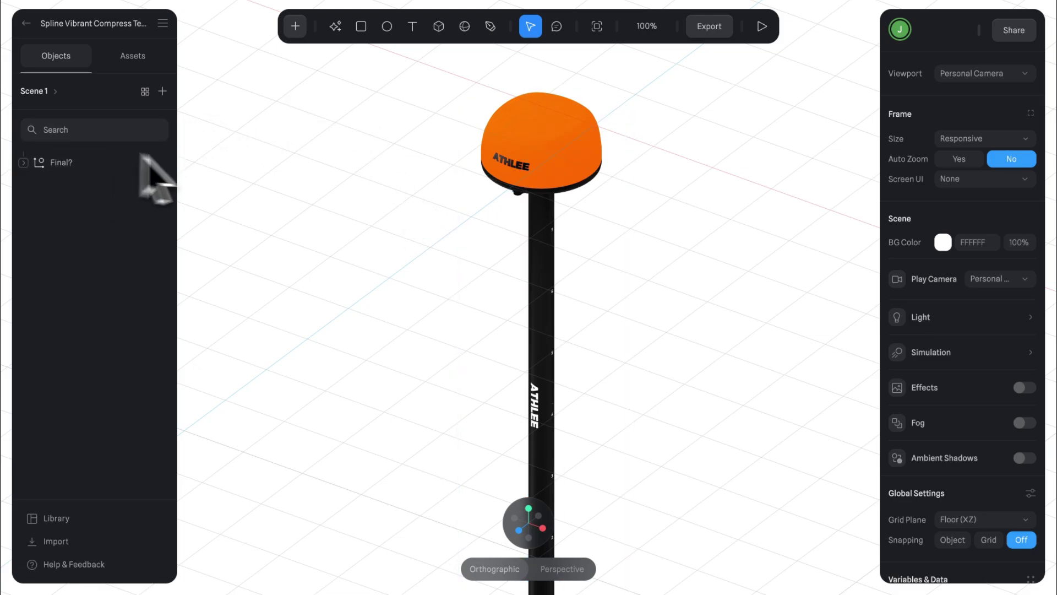
left_click(568, 166)
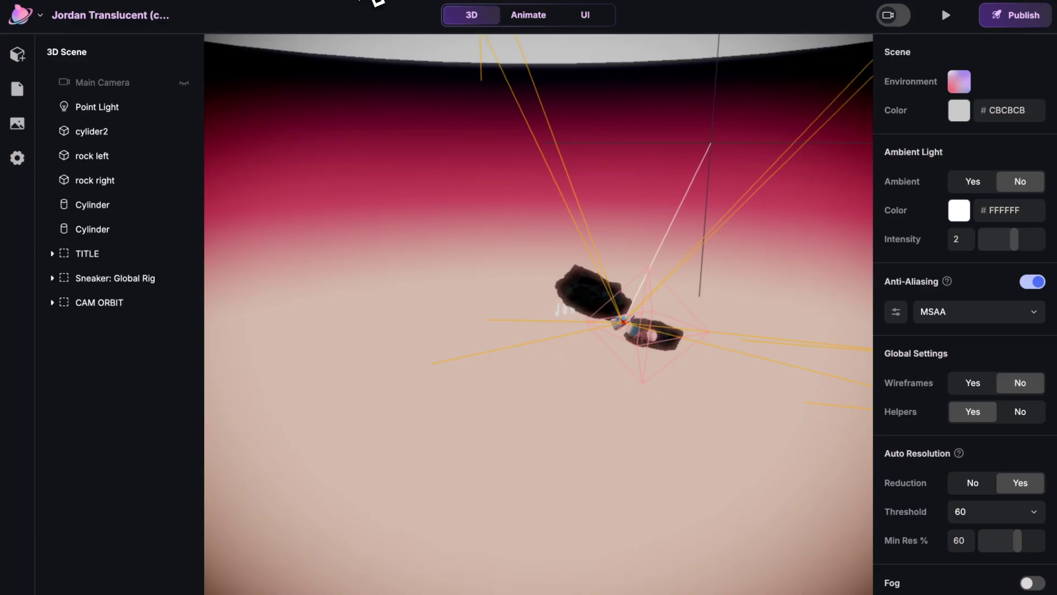
left_click(87, 109)
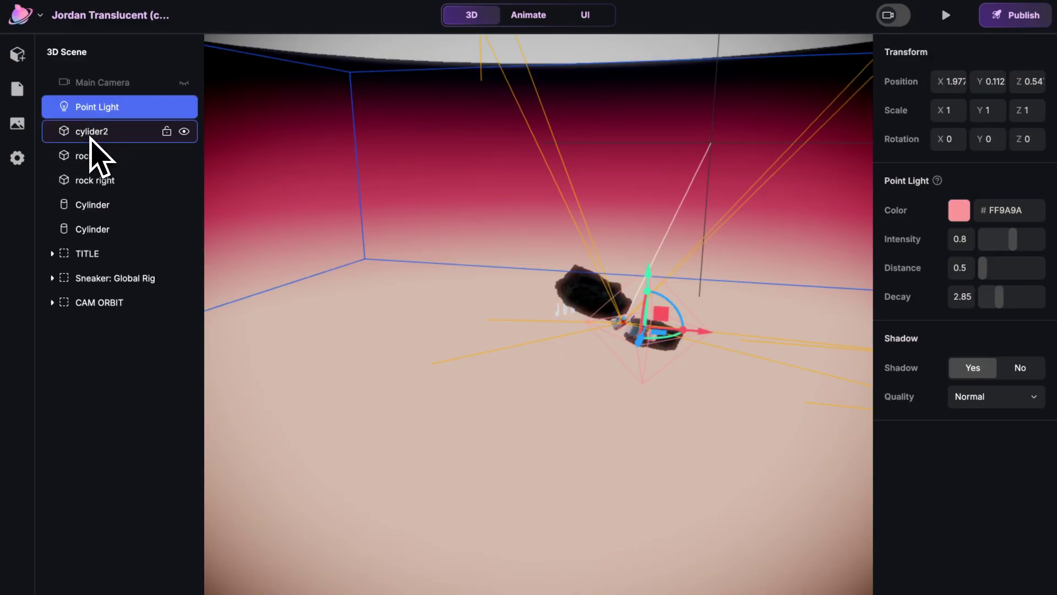
left_click(91, 135)
left_click(97, 182)
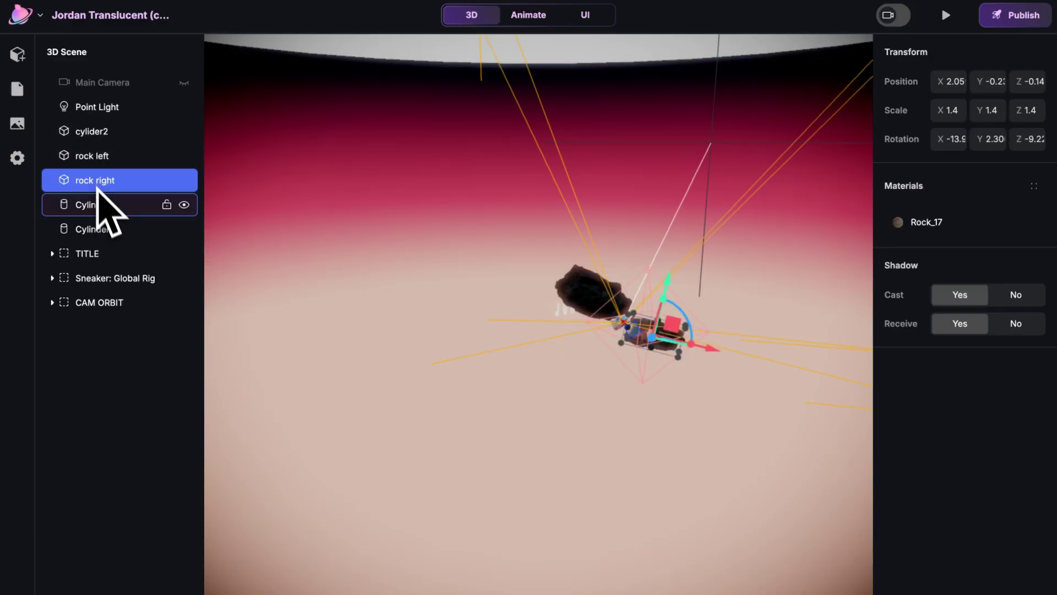
left_click(111, 234)
left_click(117, 278)
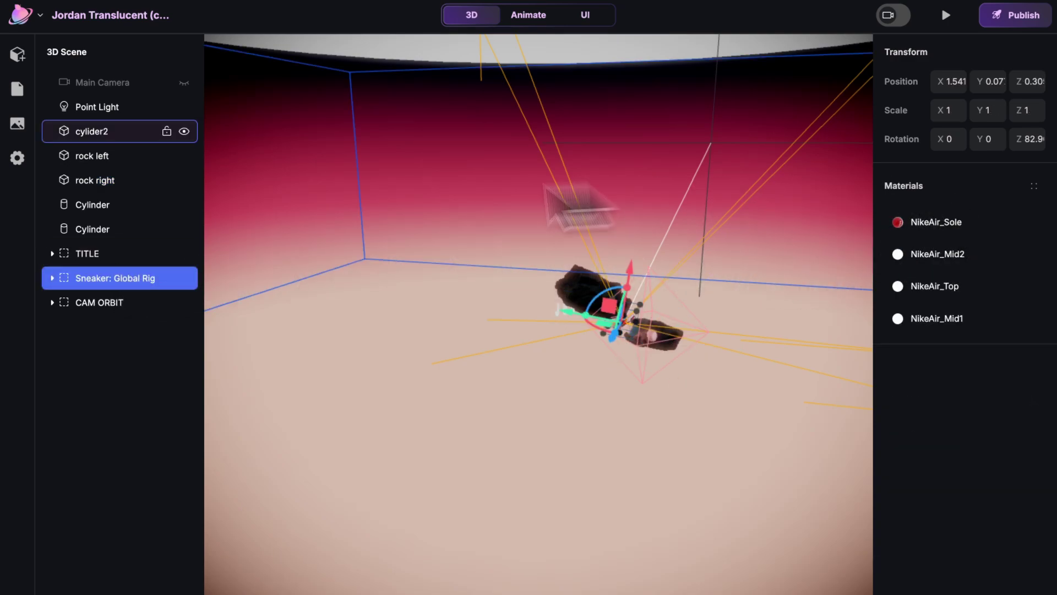
left_click(105, 182)
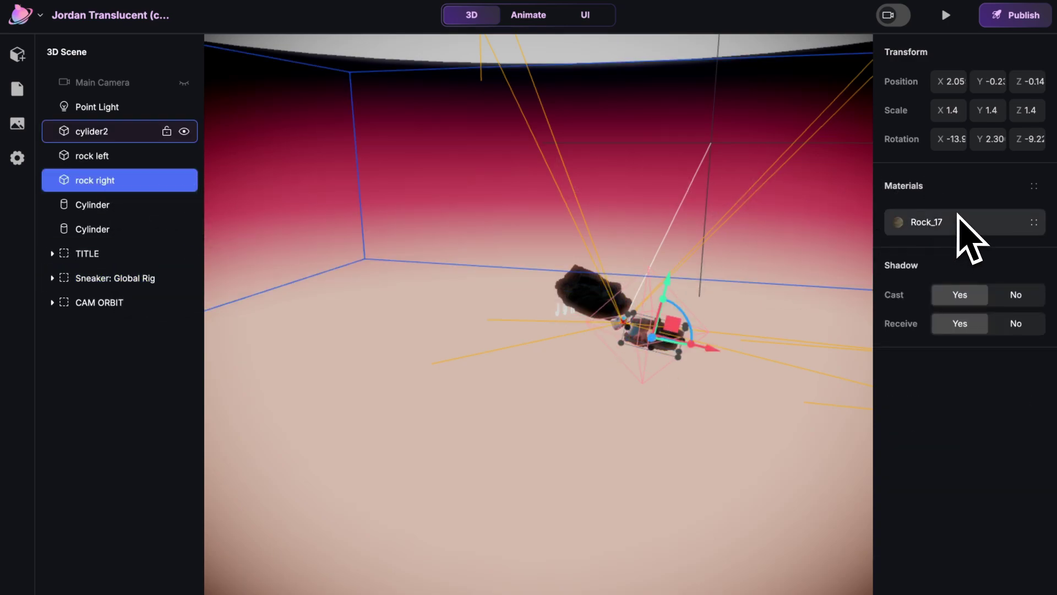
left_click(106, 157)
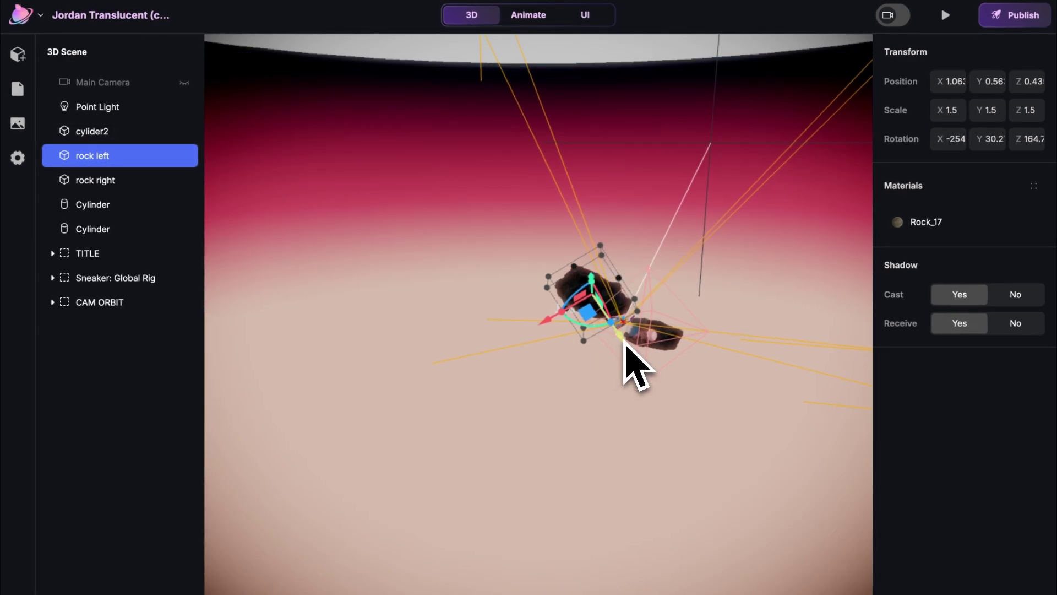
- Move rock left up and leftward, then slide the Point Light along X to 1.301
scroll(372, 237, "down", 5)
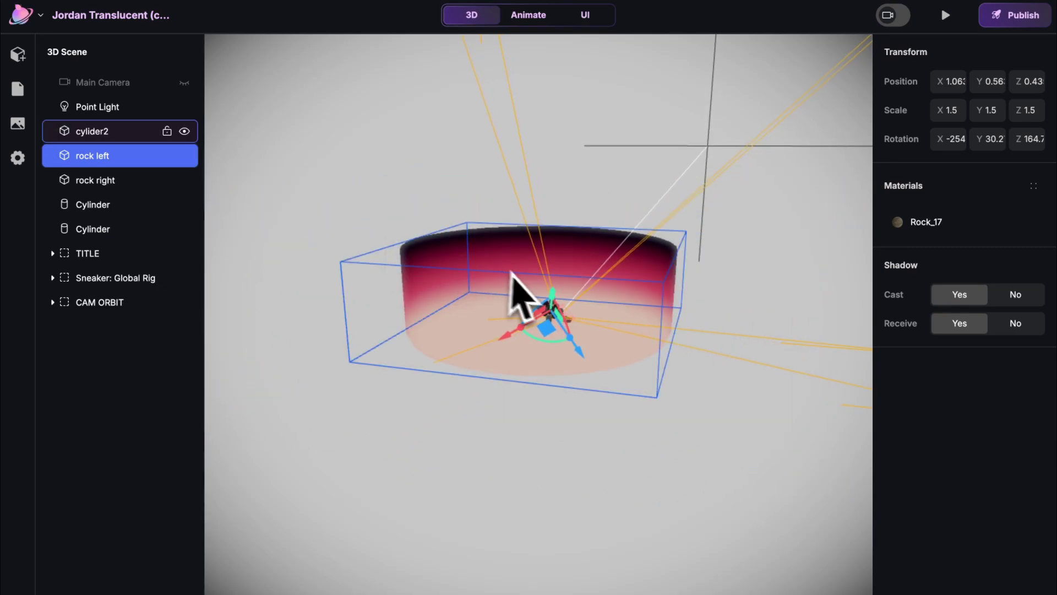
scroll(574, 319, "up", 6)
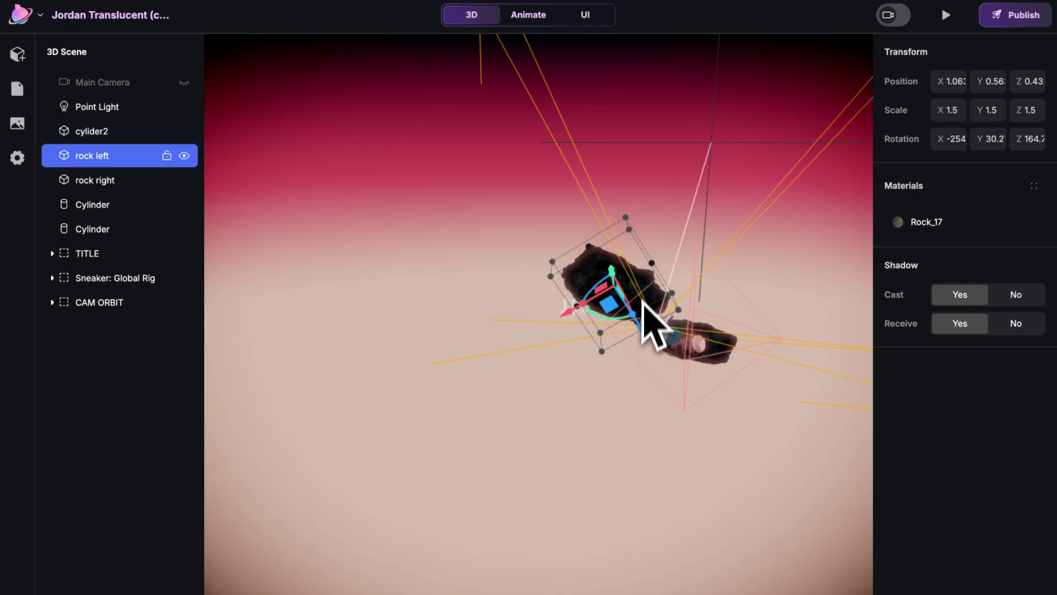
left_click_drag(645, 325, 634, 344)
left_click(99, 107)
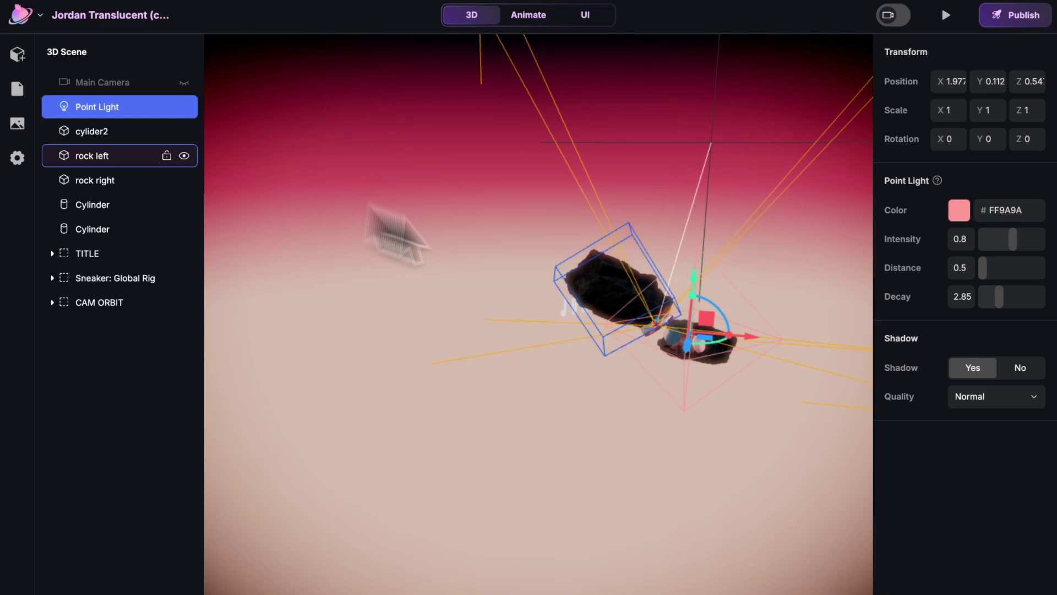
left_click_drag(750, 342, 689, 317)
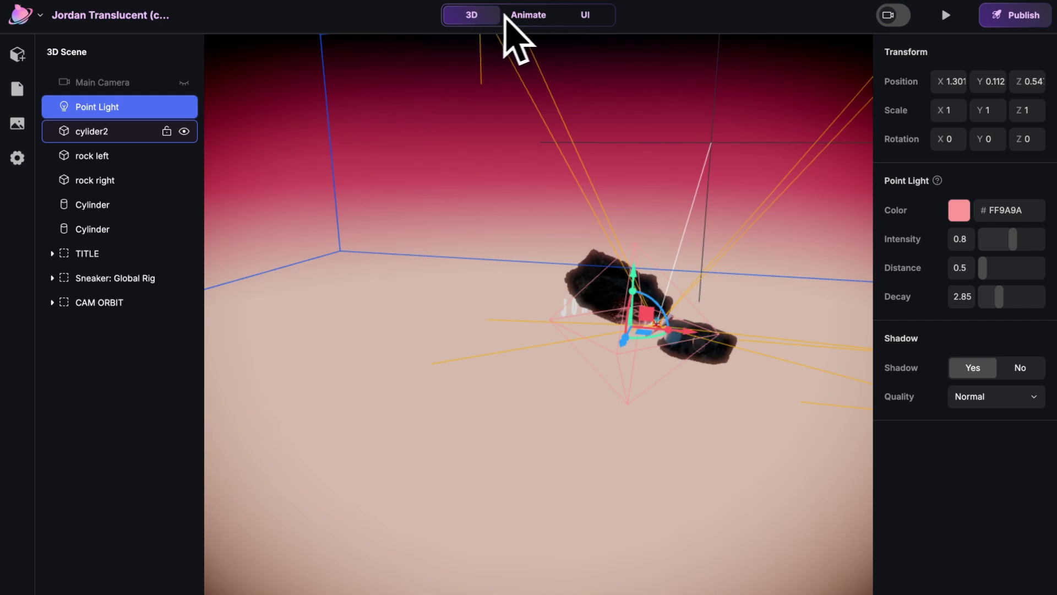
- In the Animate timeline, scrub the camera animation back and forth, ending near 70%
left_click(537, 21)
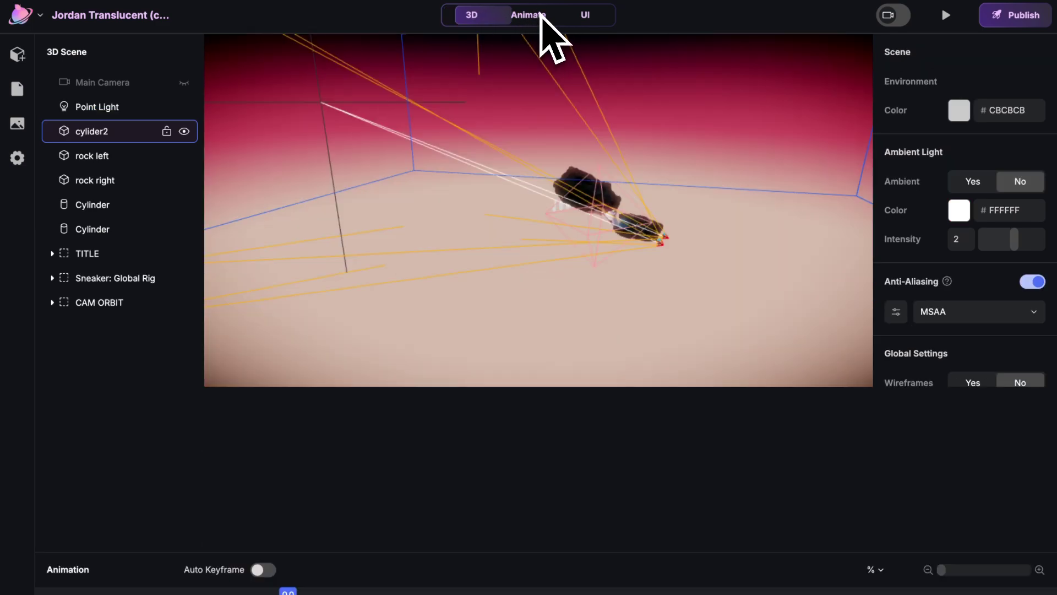
left_click_drag(298, 439, 201, 457)
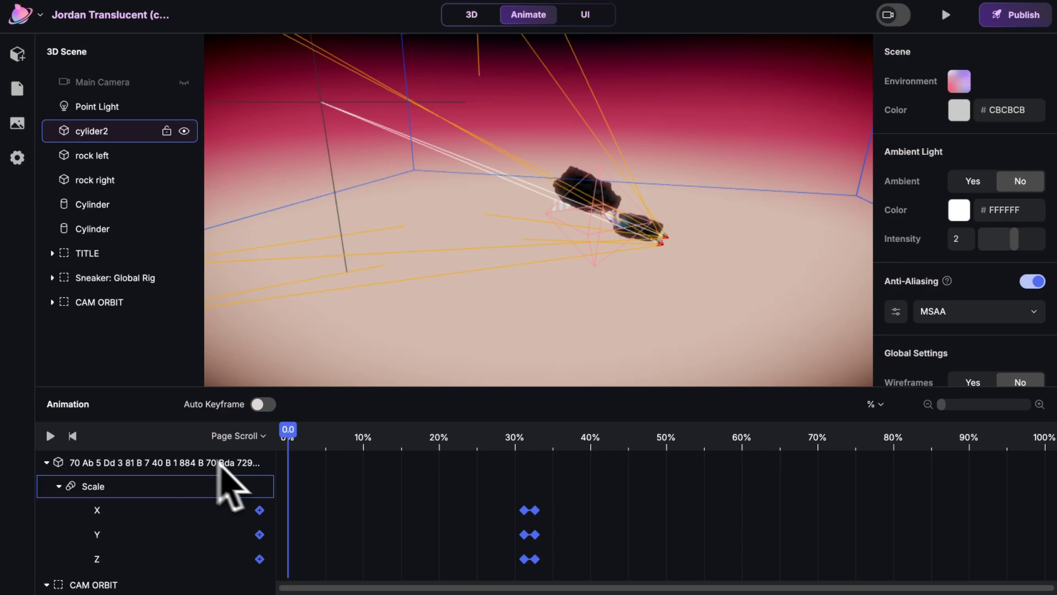
left_click_drag(288, 433, 223, 444)
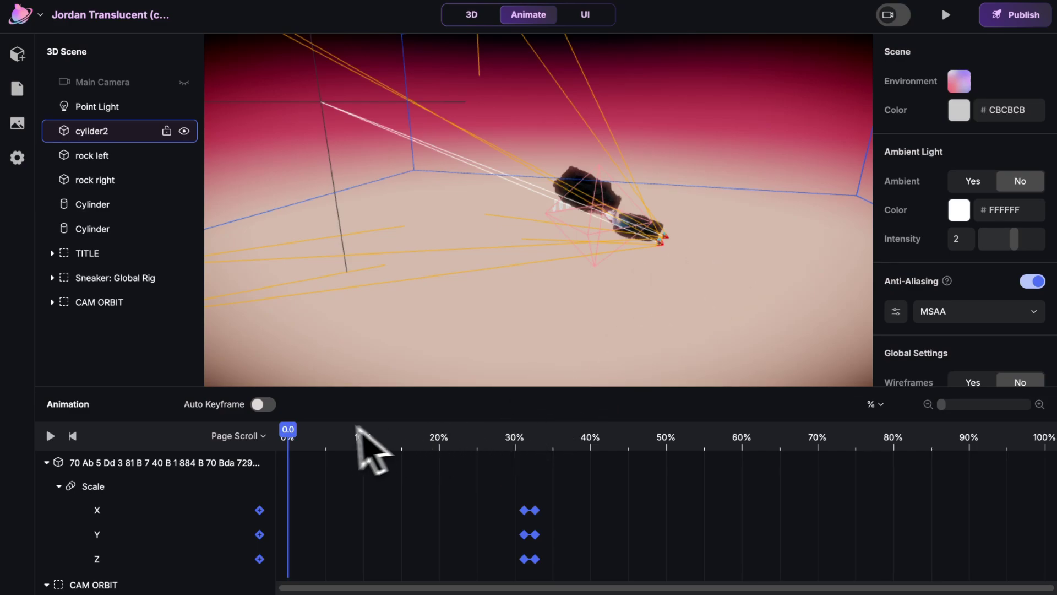
left_click_drag(290, 432, 118, 496)
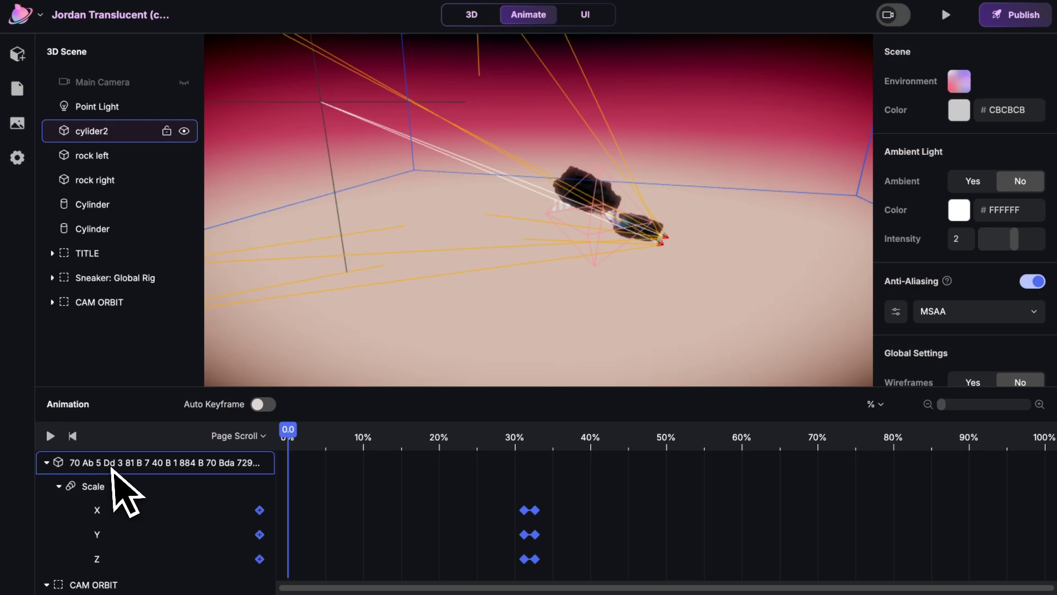
- Run a quick live preview of the site, then return to the UI layer
left_click(946, 16)
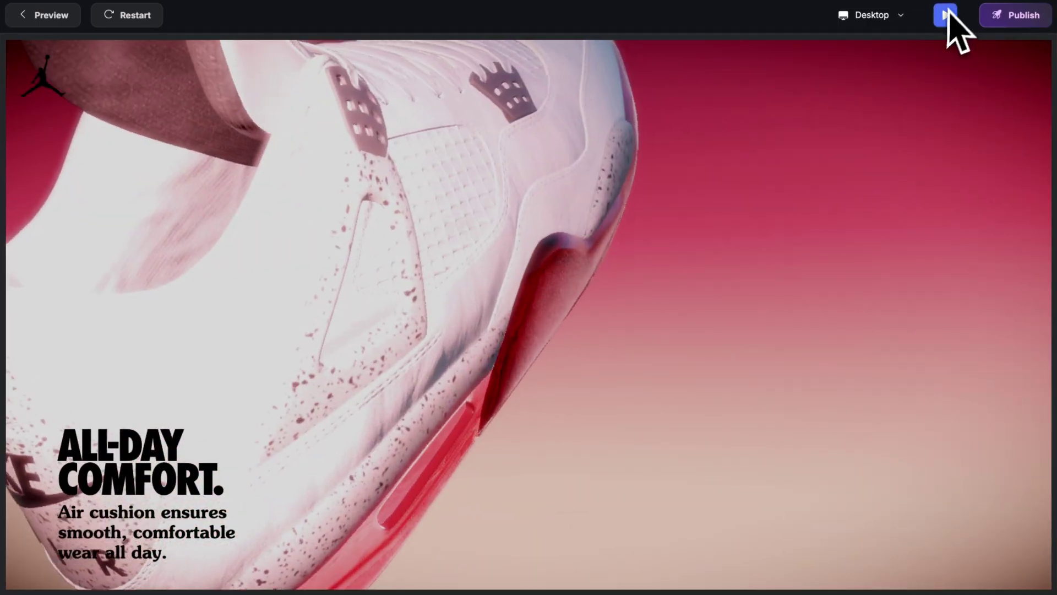
left_click(946, 14)
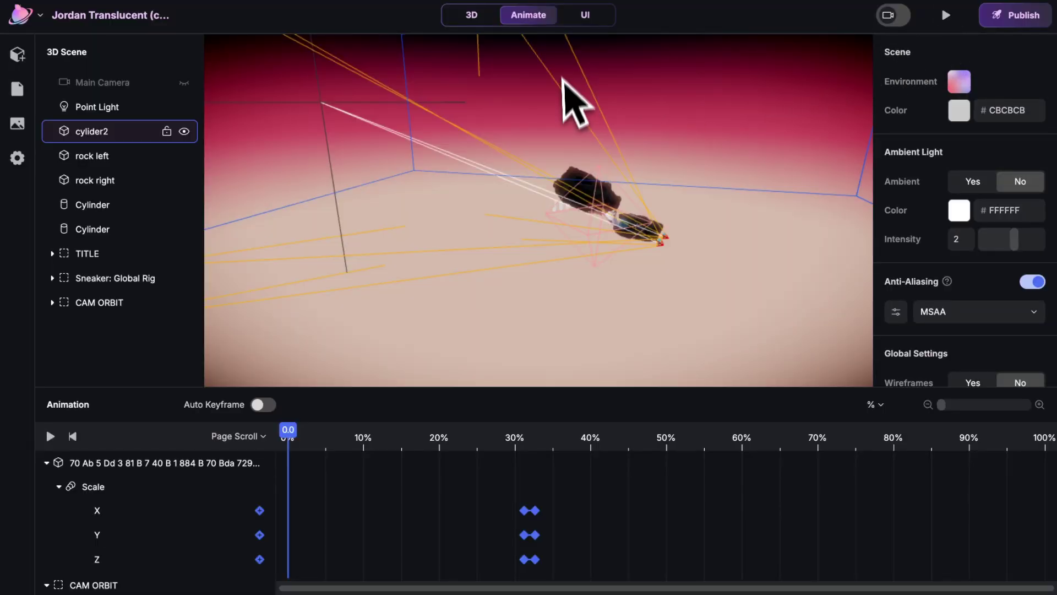
left_click(585, 15)
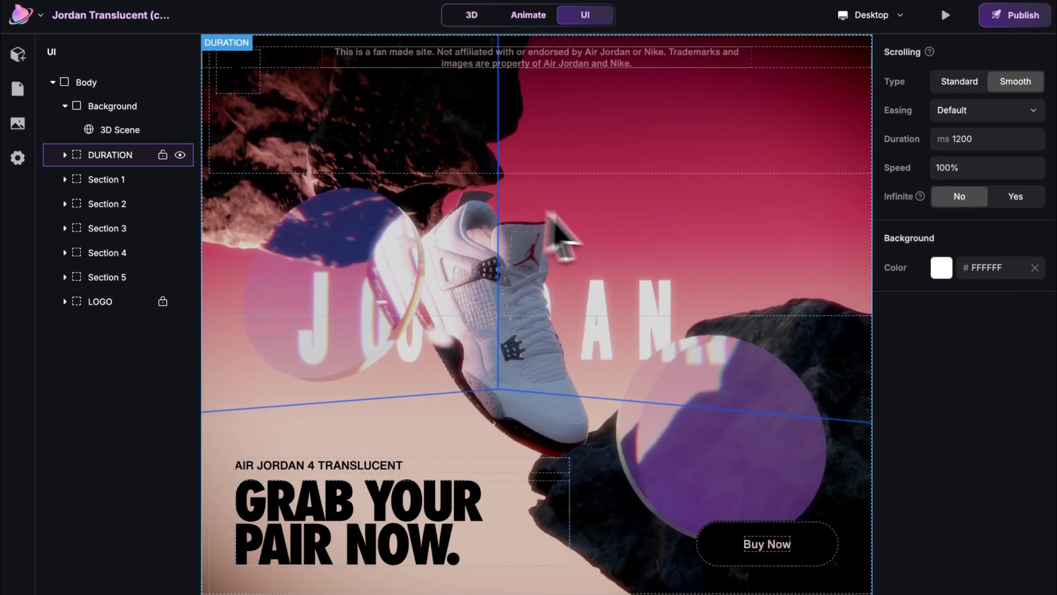
- Enter text editing on the GRAB YOUR PAIR NOW. headline, then exit without changes
double_click(443, 507)
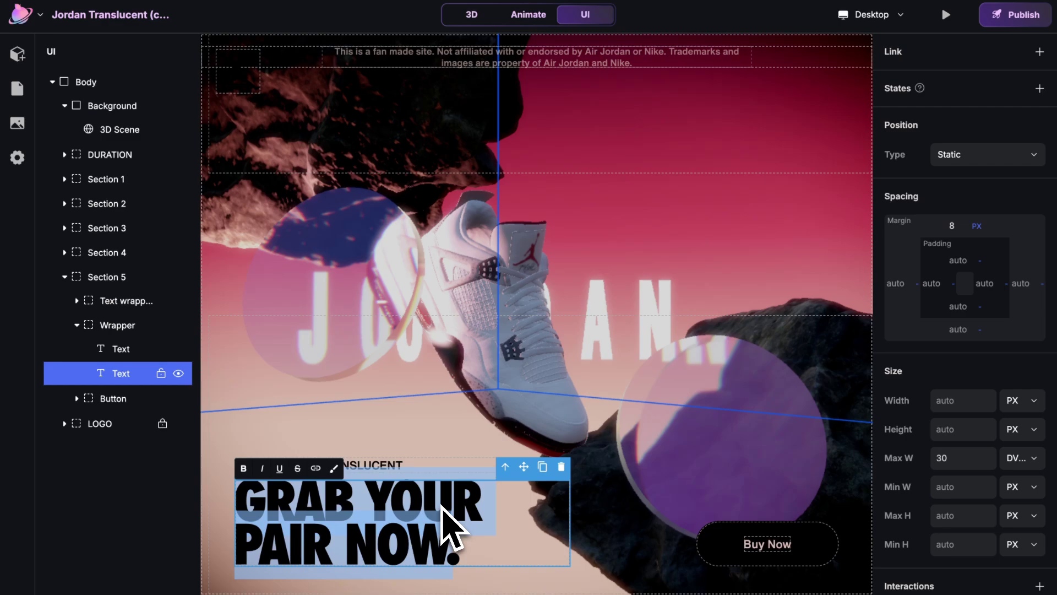
left_click(442, 505)
key("ctrl+a")
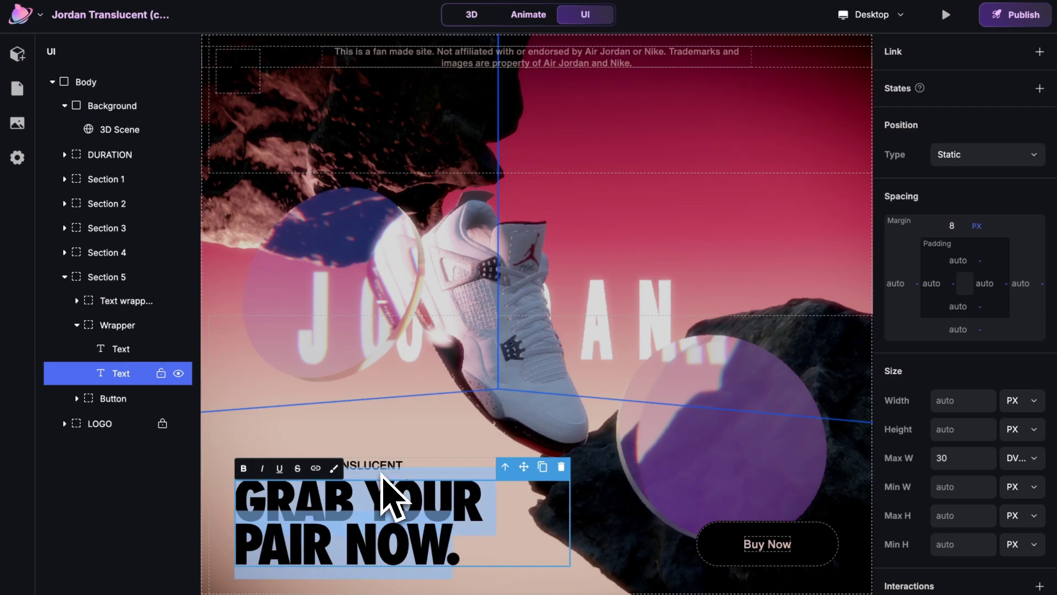
key("Escape")
left_click(524, 468)
- Move the AIR JORDAN 4 TRANSLUCENT subtitle higher, undo a headline move, and add a Default state
left_click(537, 407)
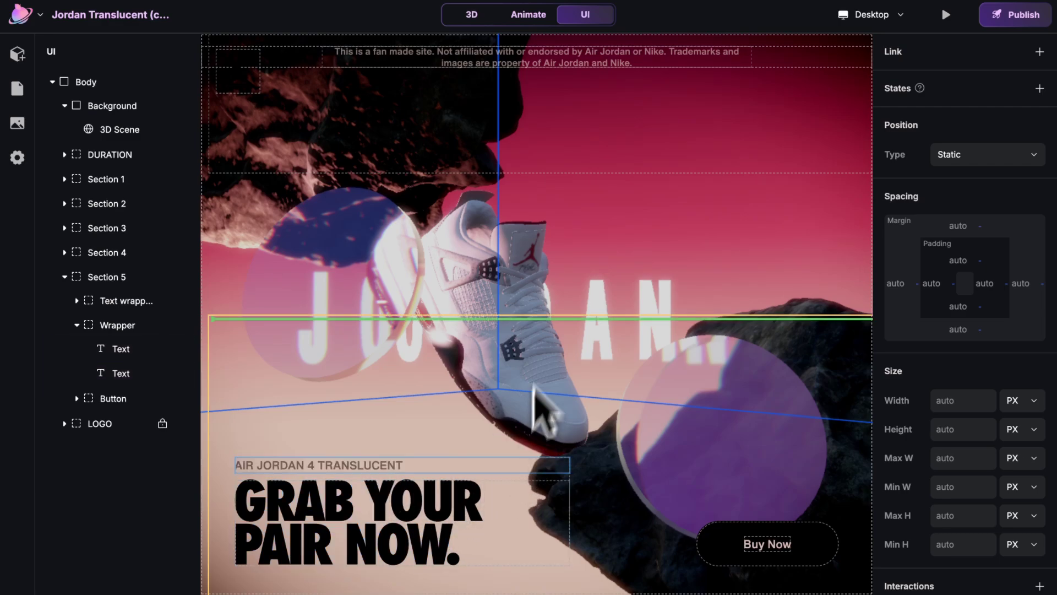
left_click_drag(550, 358, 548, 363)
left_click(468, 493)
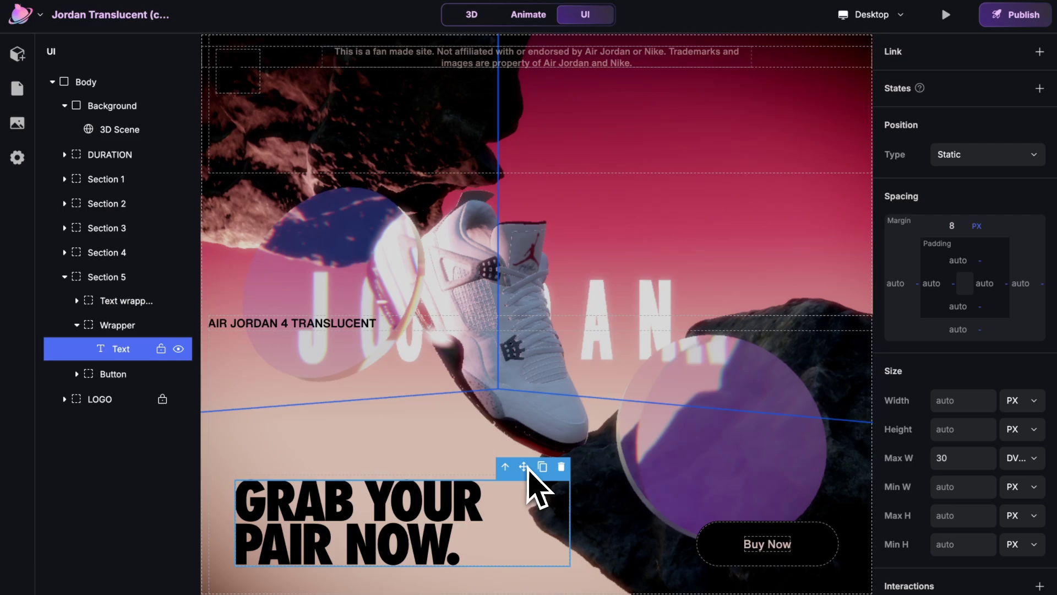
left_click_drag(524, 467, 520, 454)
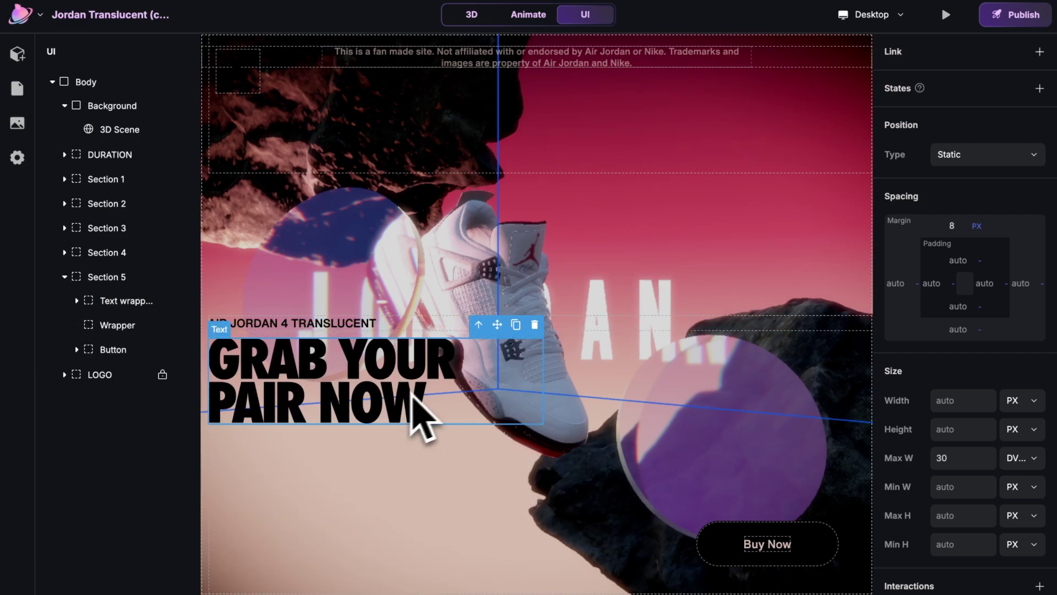
key("ctrl+z")
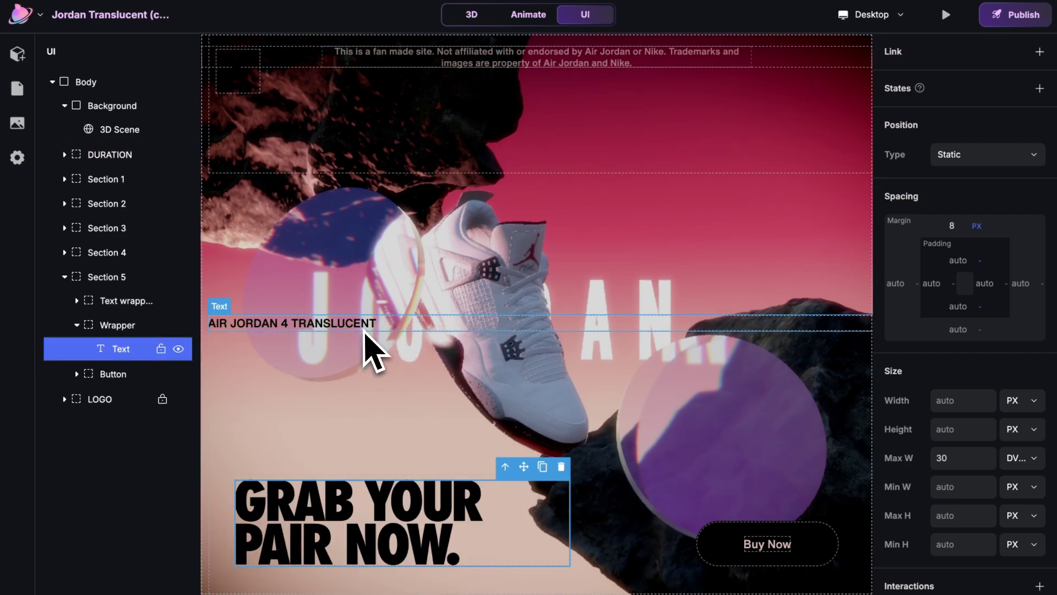
left_click(364, 329)
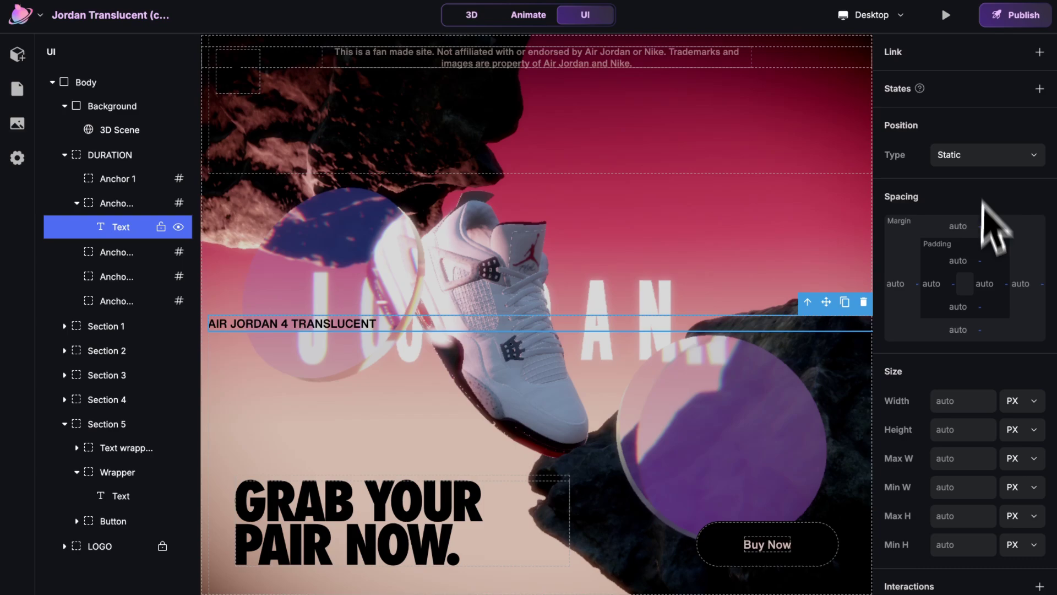
left_click(1040, 88)
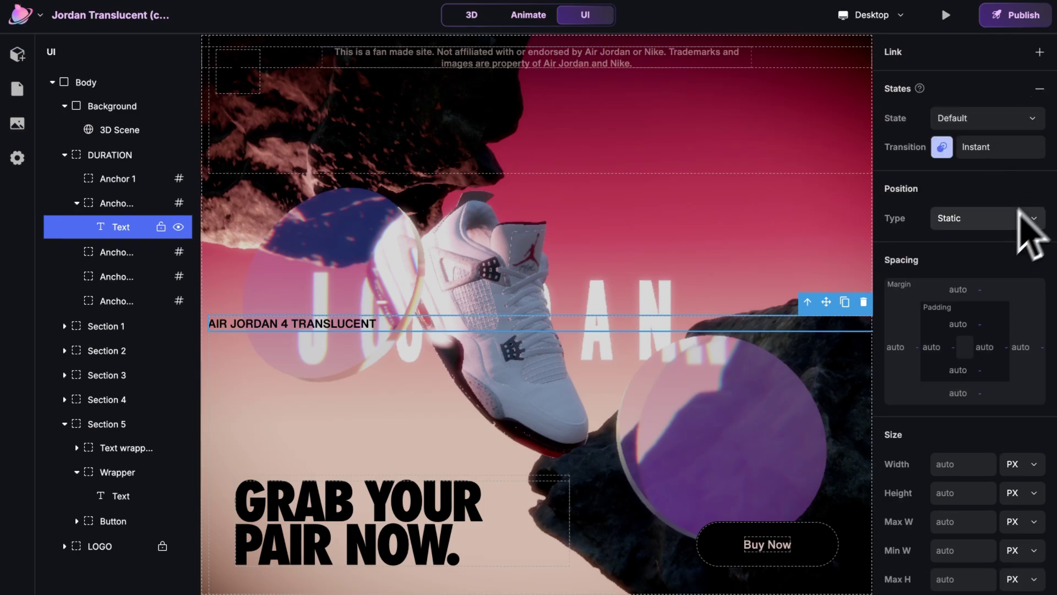
- Back in the 3D scene, open the Basic elements library of shapes and lights, trying a water plane drag
left_click(472, 15)
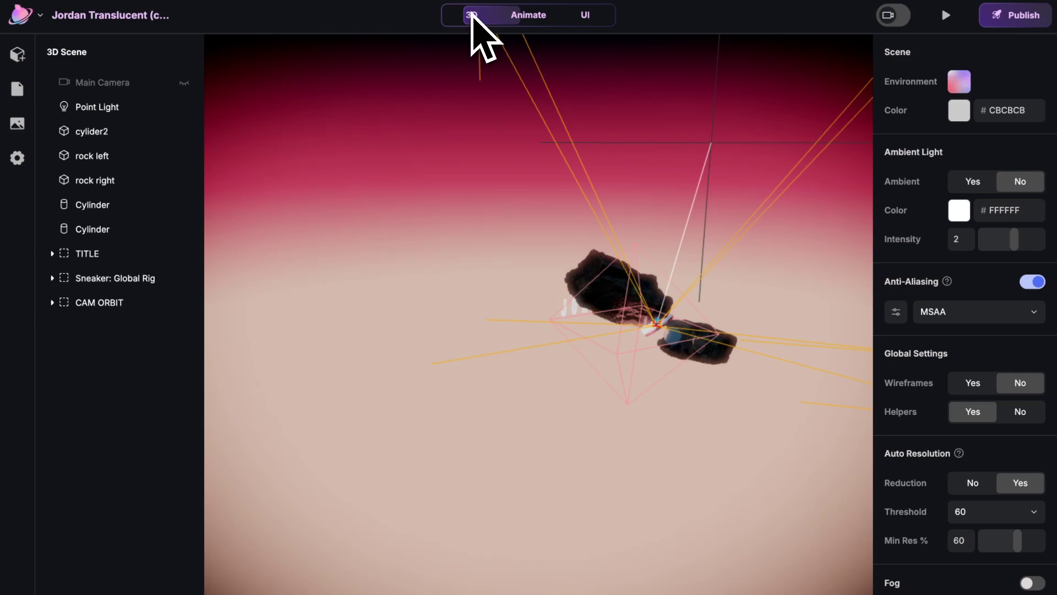
left_click(19, 61)
mouse_move(69, 119)
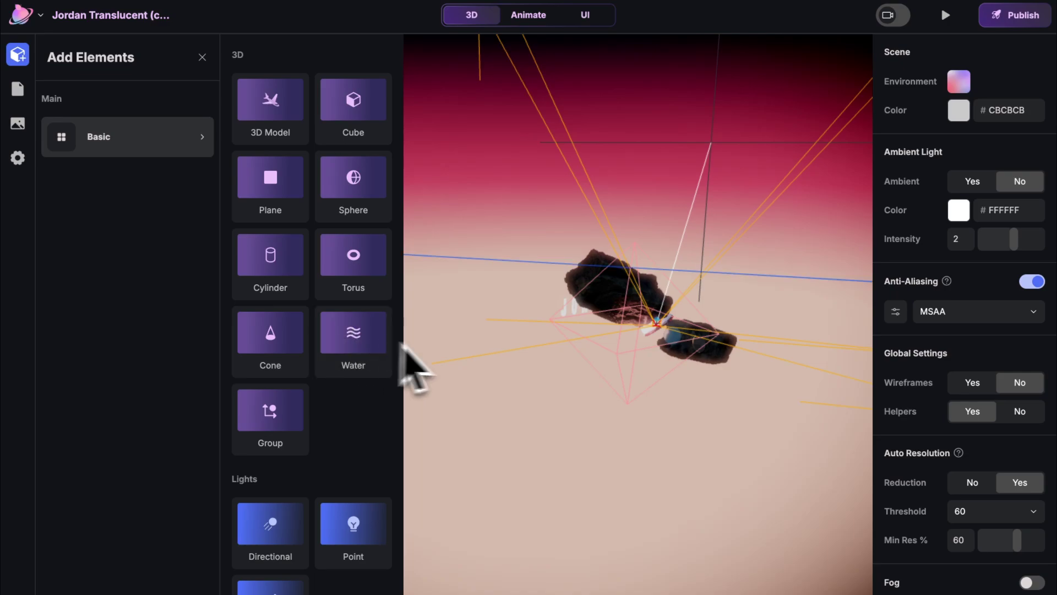
left_click(467, 376)
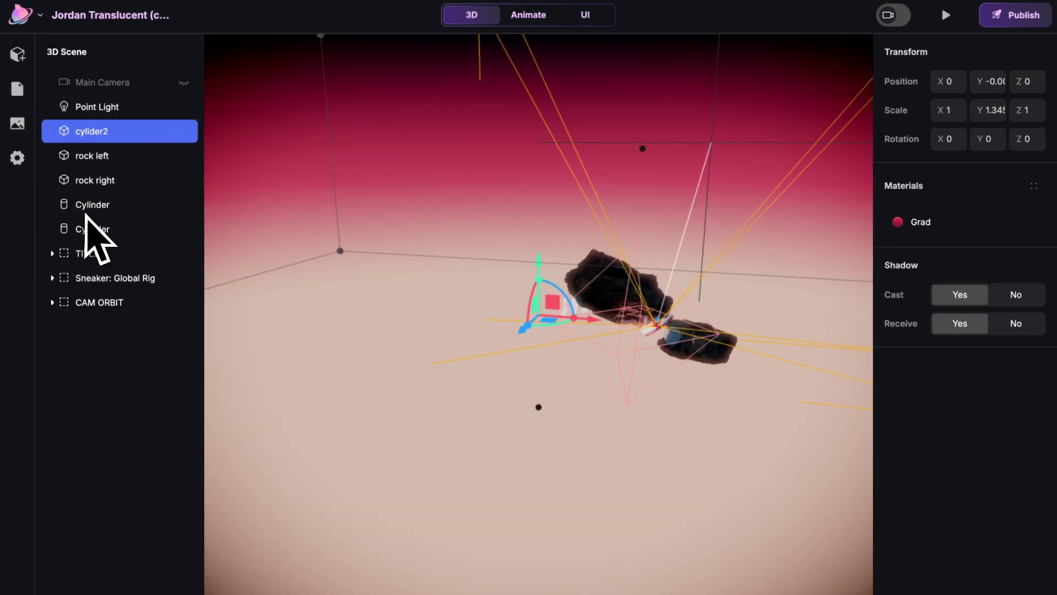
left_click(18, 53)
left_click_drag(339, 330, 501, 359)
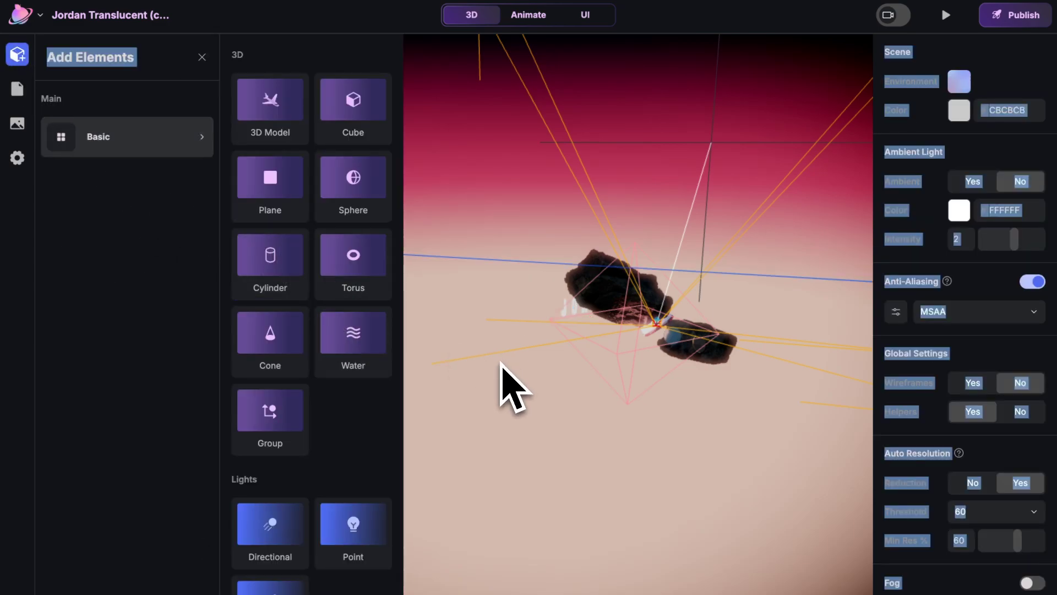
left_click(573, 330)
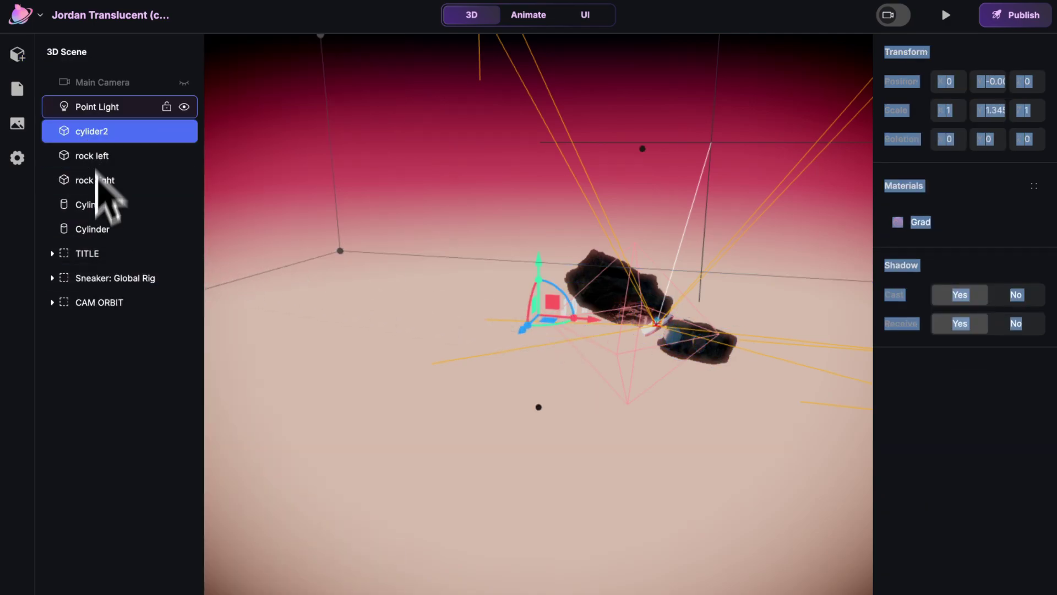
left_click(17, 54)
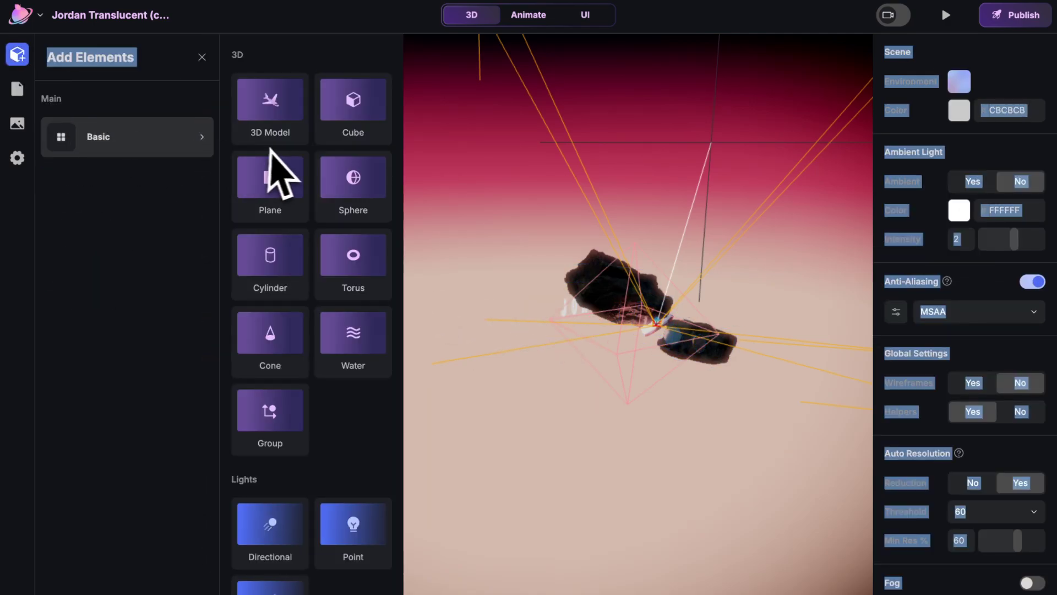
- Add a Water plane, lower it along Y beneath the rocks, and launch the live preview
left_click(361, 343)
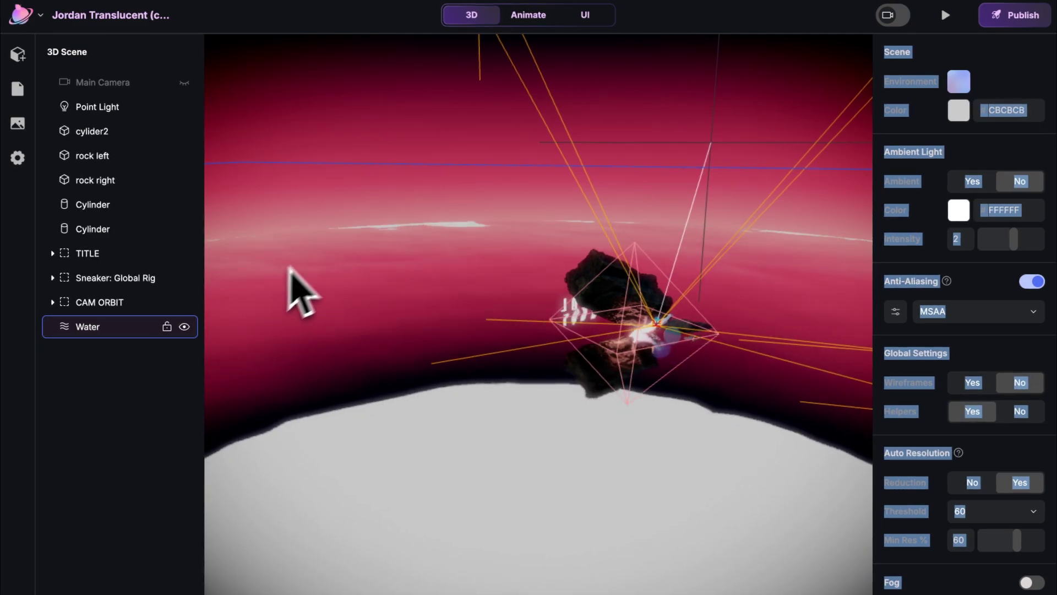
left_click(484, 314)
left_click(743, 193)
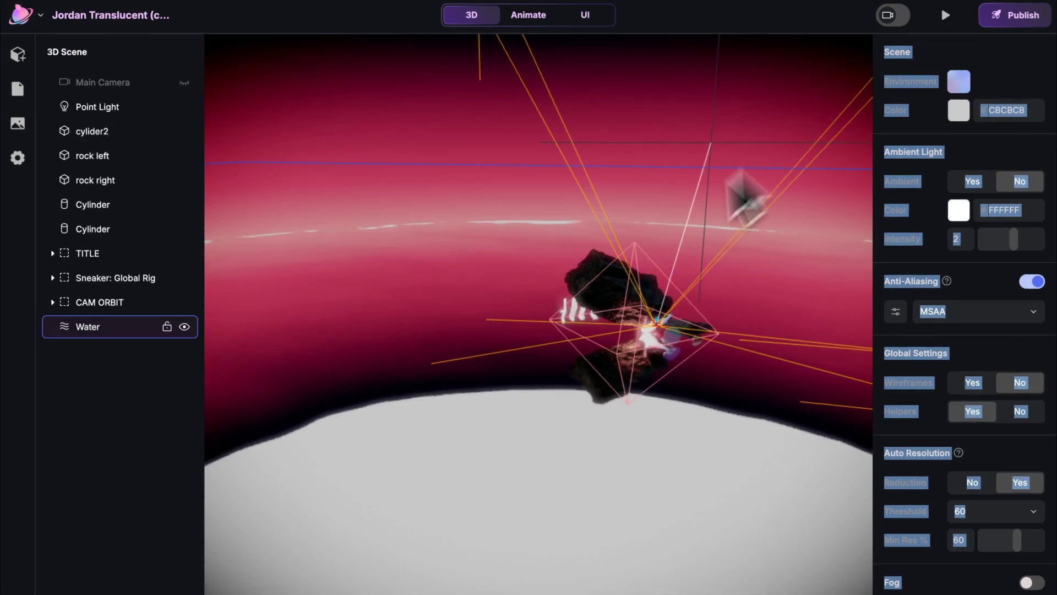
left_click_drag(418, 308, 409, 379)
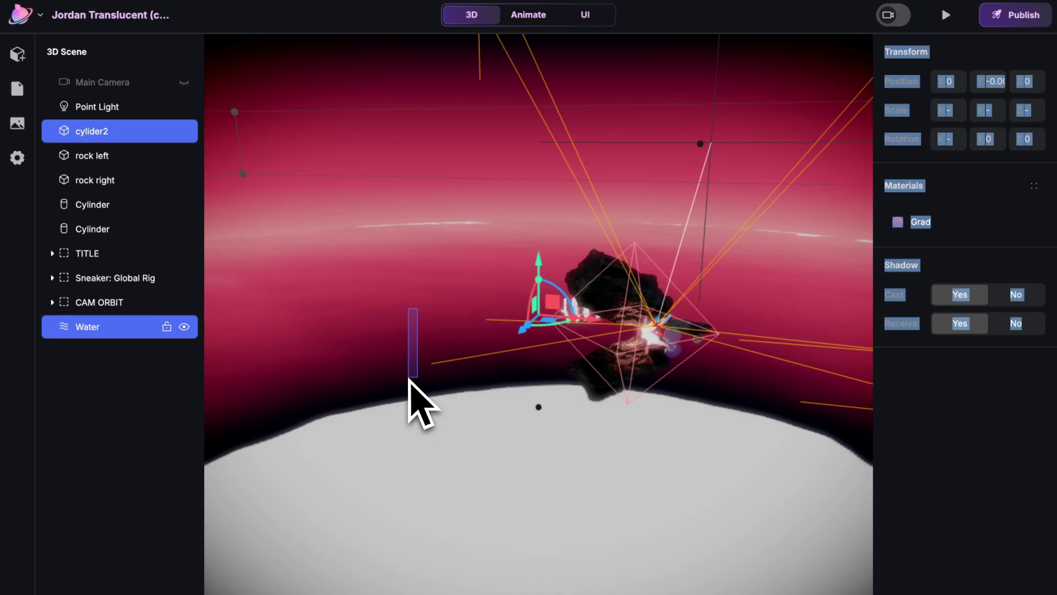
left_click(77, 329)
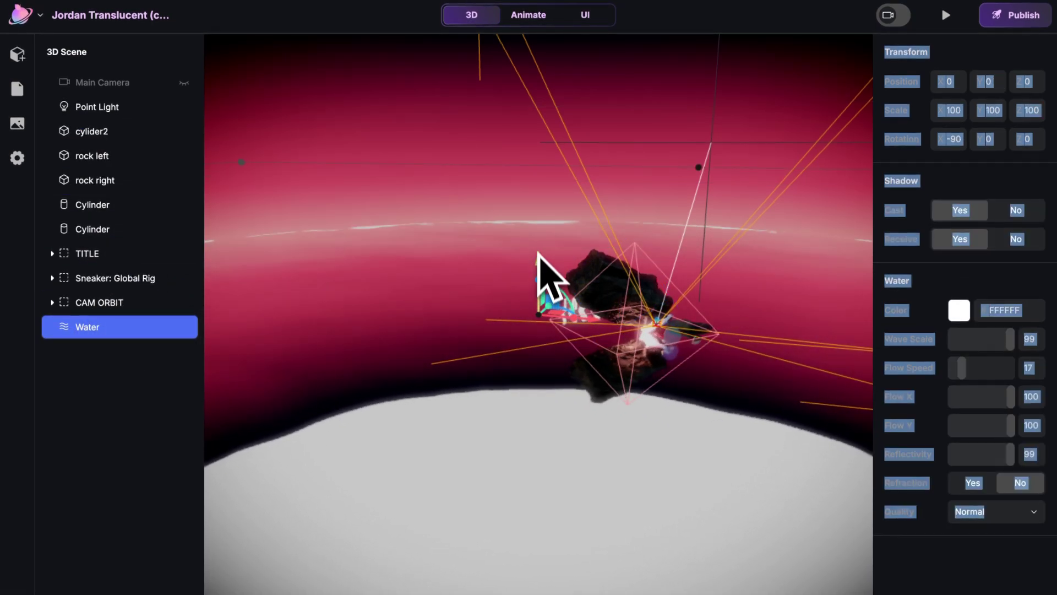
left_click_drag(538, 253, 560, 289)
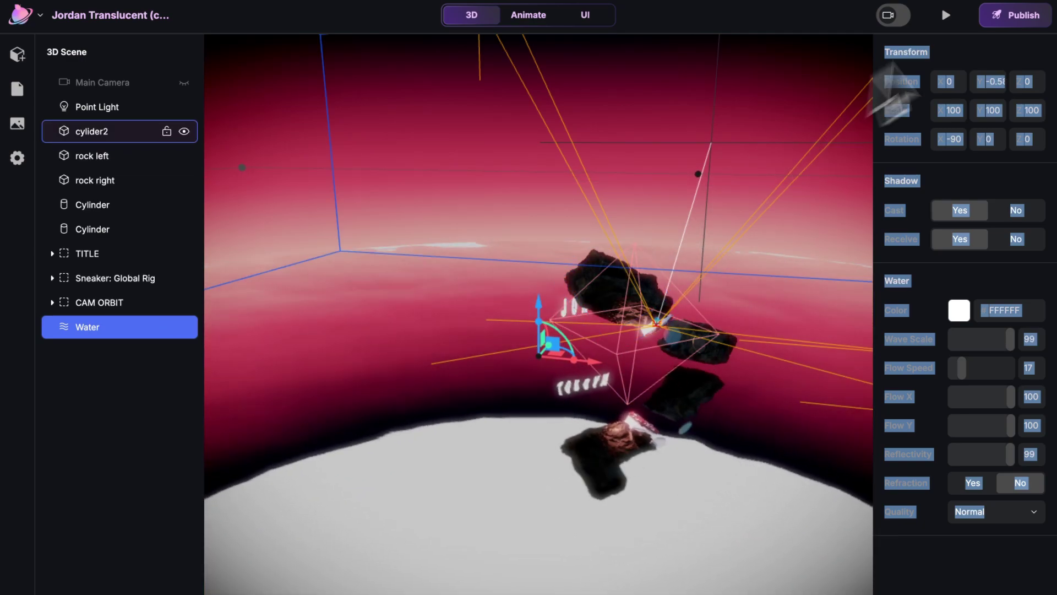
left_click(946, 16)
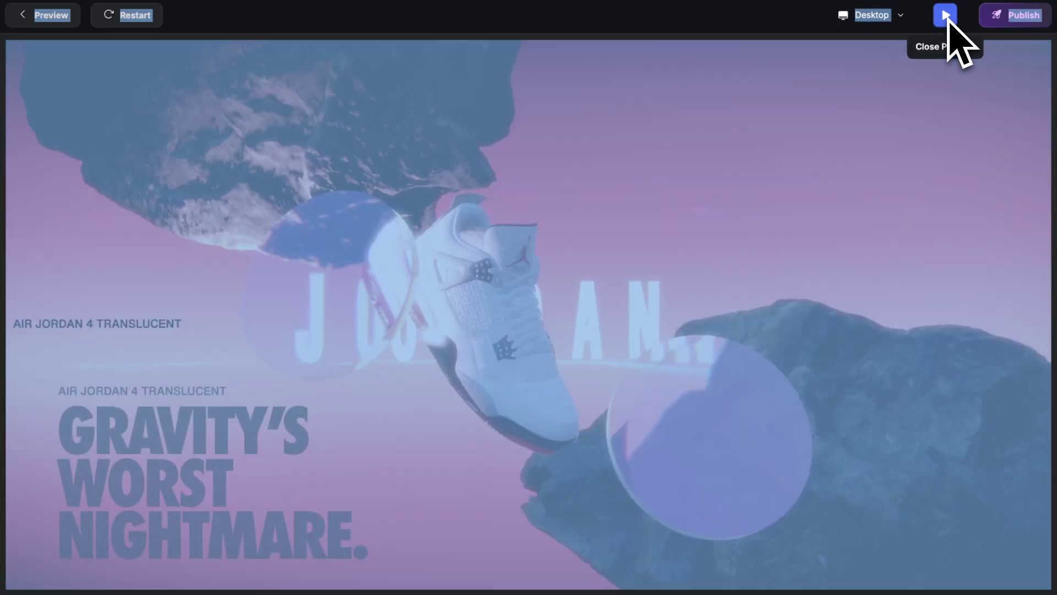
- Scroll down and up through the preview sections to check animations, then close the preview
scroll(560, 237, "down", 5)
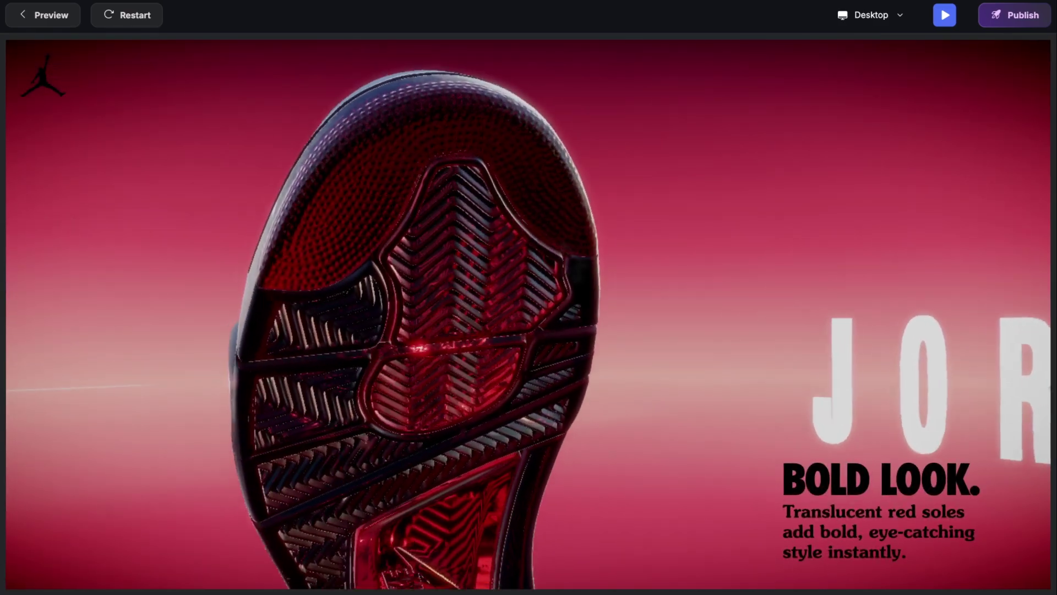
scroll(562, 243, "up", 5)
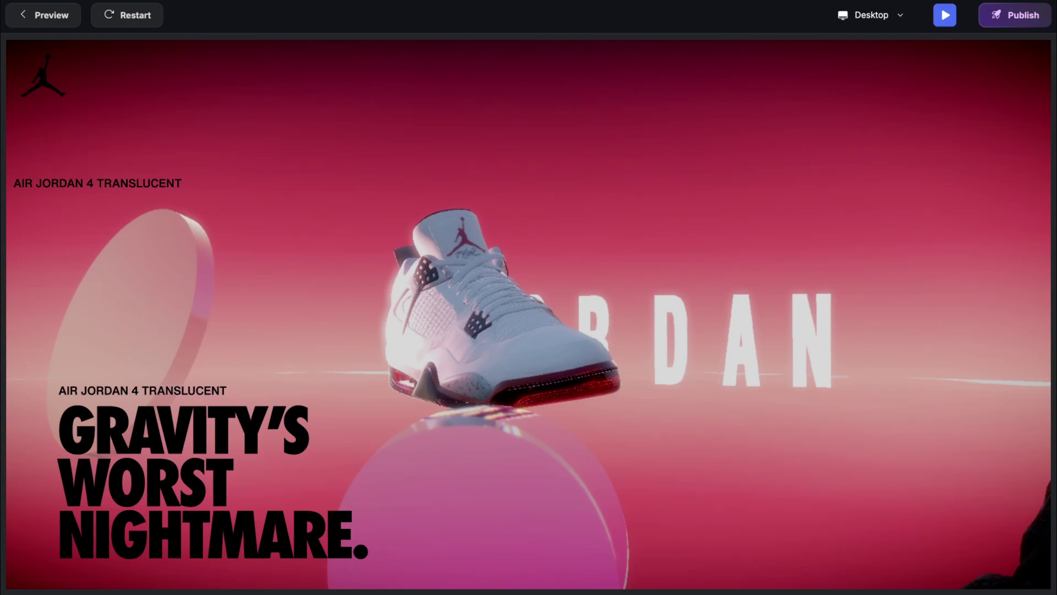
scroll(529, 314, "down", 3)
scroll(529, 314, "down", 3)
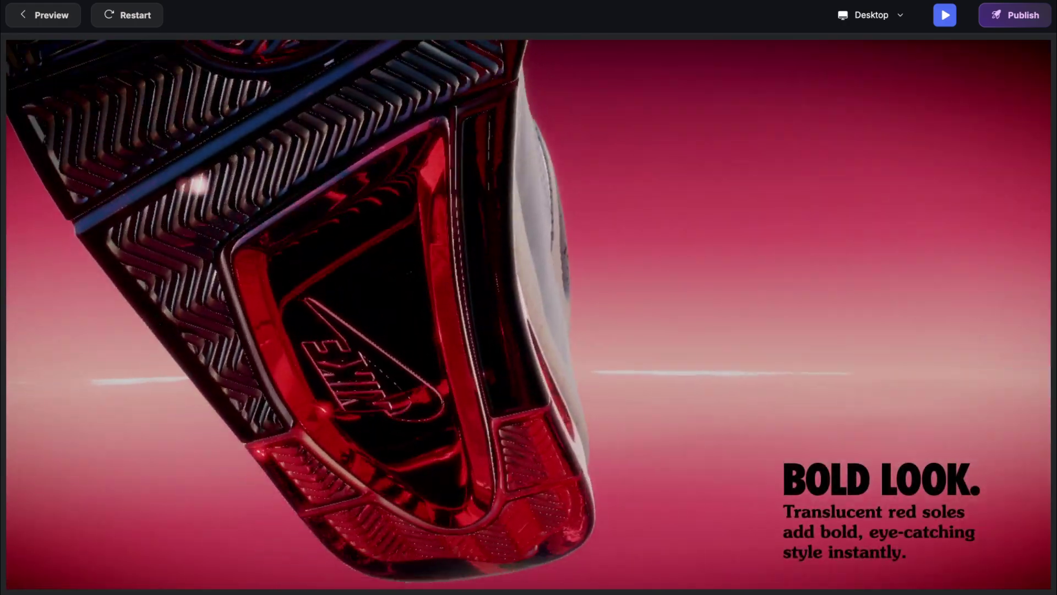
scroll(562, 243, "up", 5)
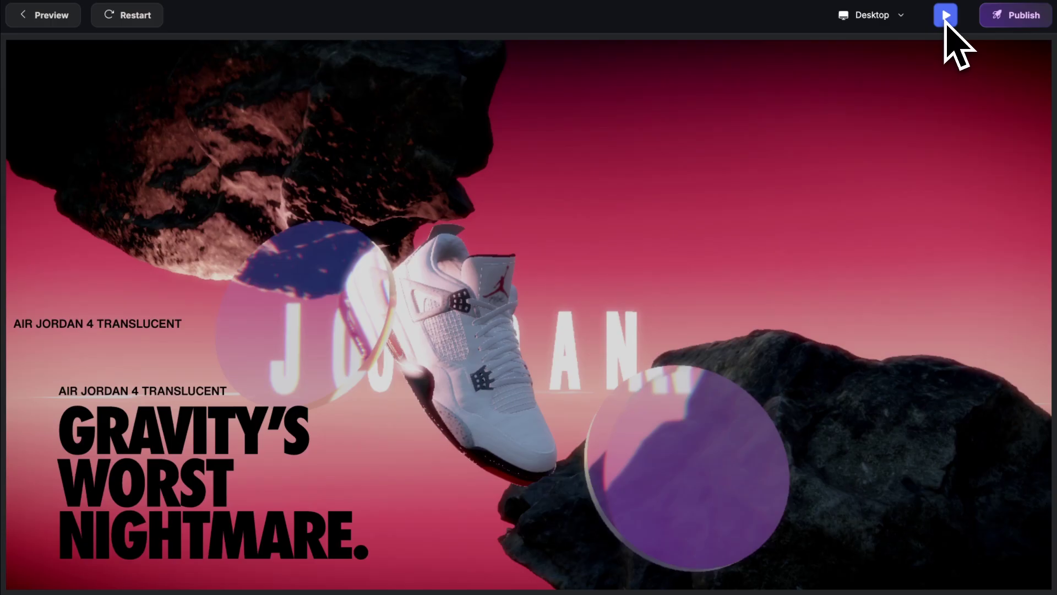
left_click(946, 16)
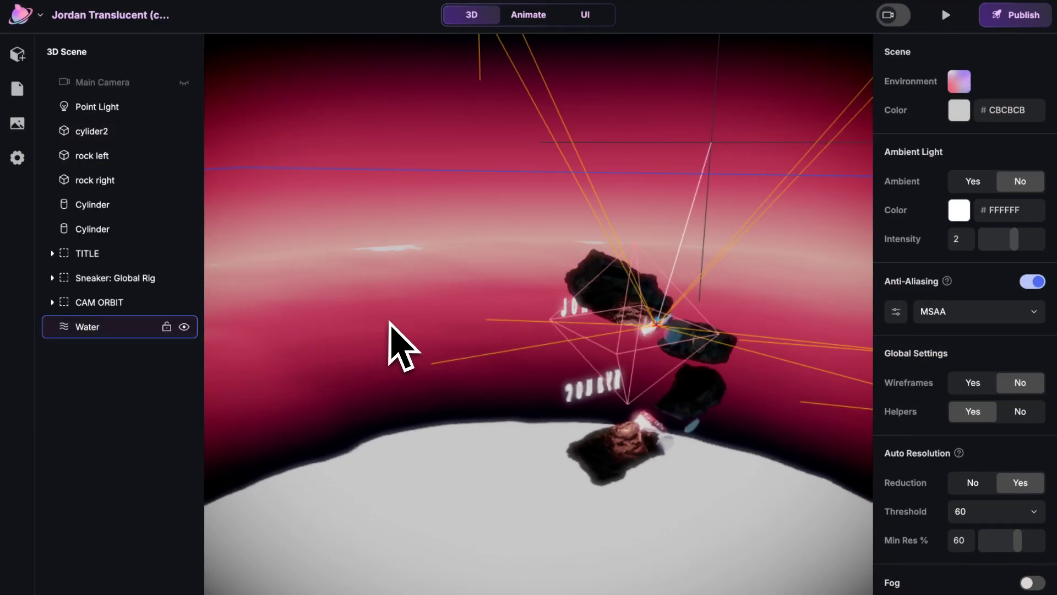
- Set the Water plane's Flow Speed to 1 and Reflectivity to 100, tilting the view to check it
left_click(78, 330)
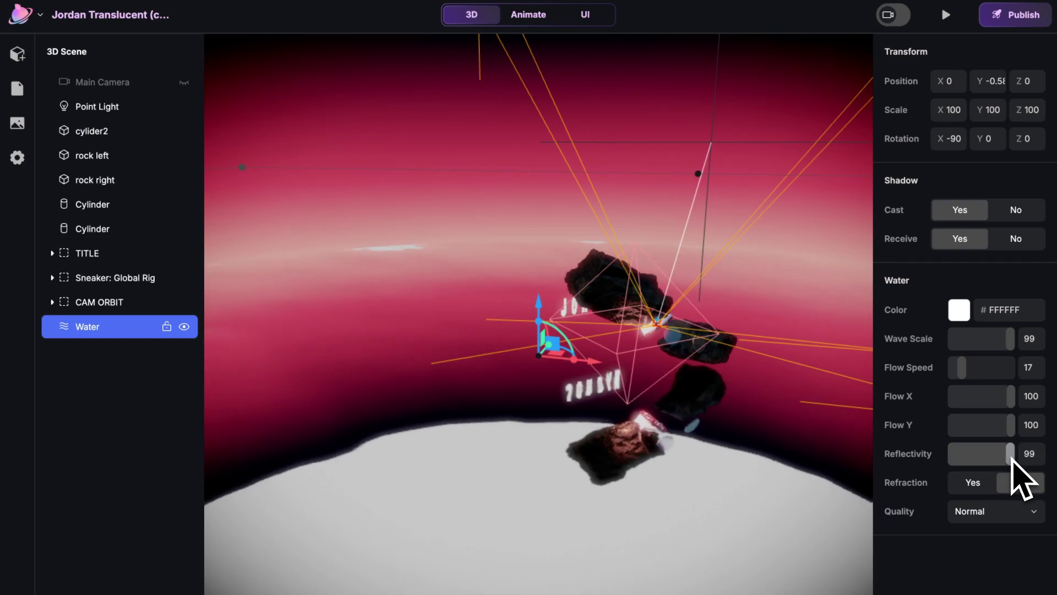
mouse_move(1012, 462)
left_mouse_down()
mouse_move(951, 463)
mouse_move(1030, 463)
mouse_move(996, 465)
mouse_move(1013, 464)
left_mouse_up()
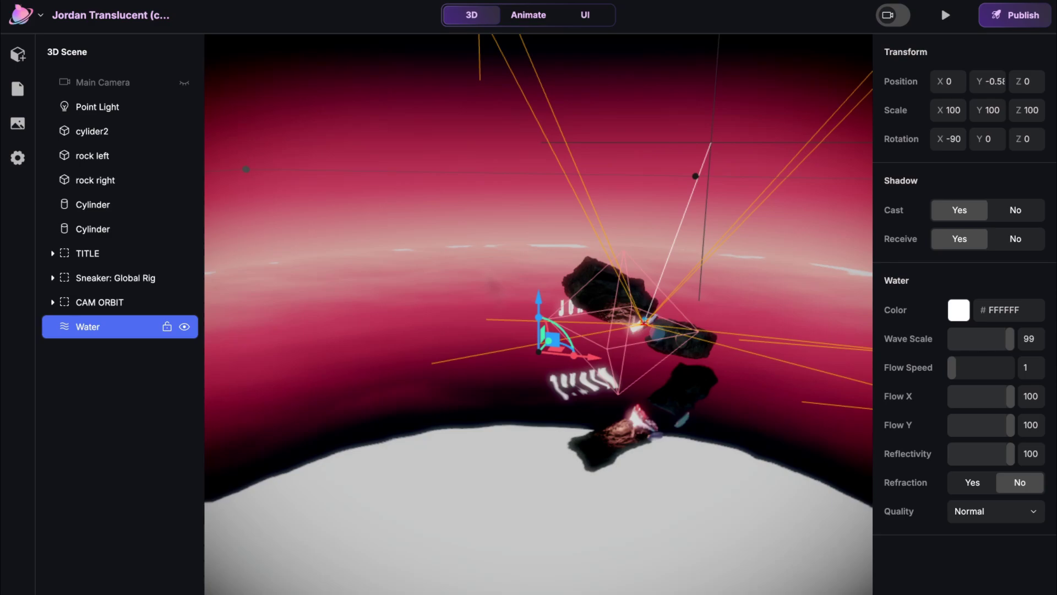
scroll(490, 268, "down", 2)
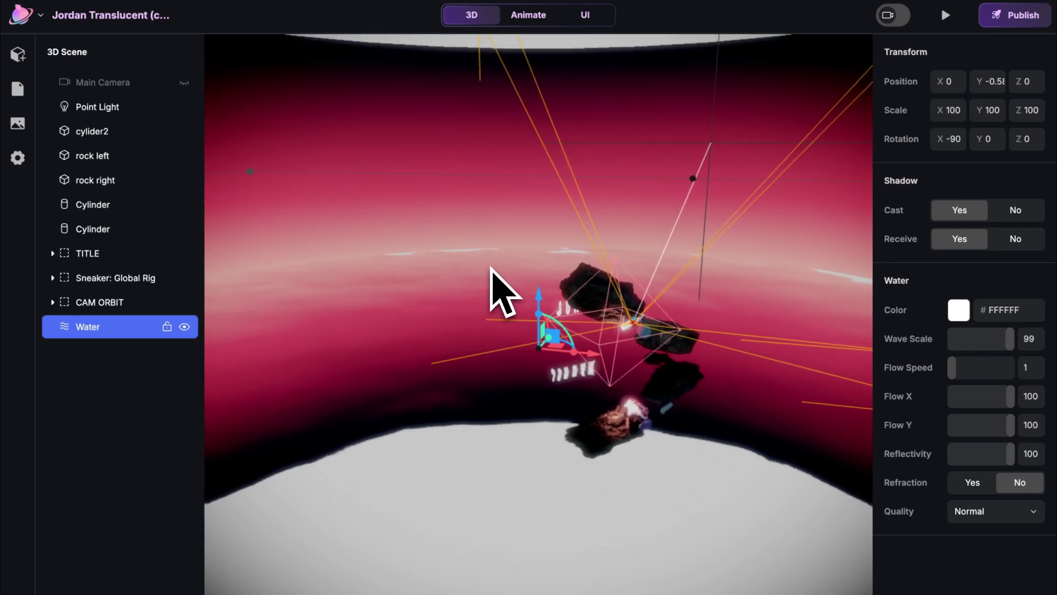
mouse_move(492, 278)
left_mouse_down()
mouse_move(490, 331)
mouse_move(488, 253)
mouse_move(493, 277)
left_mouse_up()
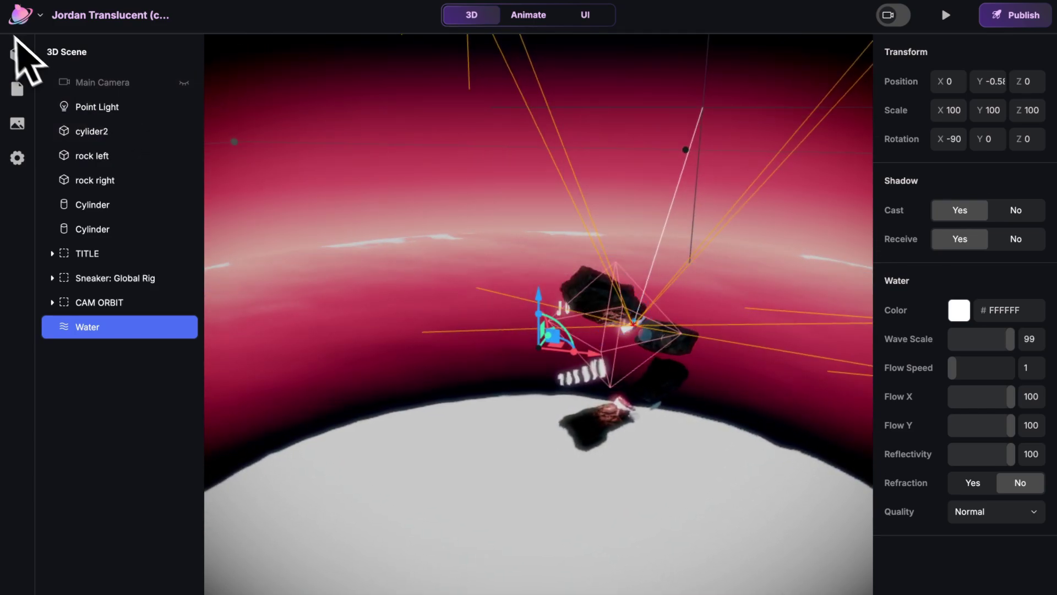
- Go to Dashboard from the logo menu and browse the Getting Started Tutorials page
left_click(40, 16)
left_click(48, 48)
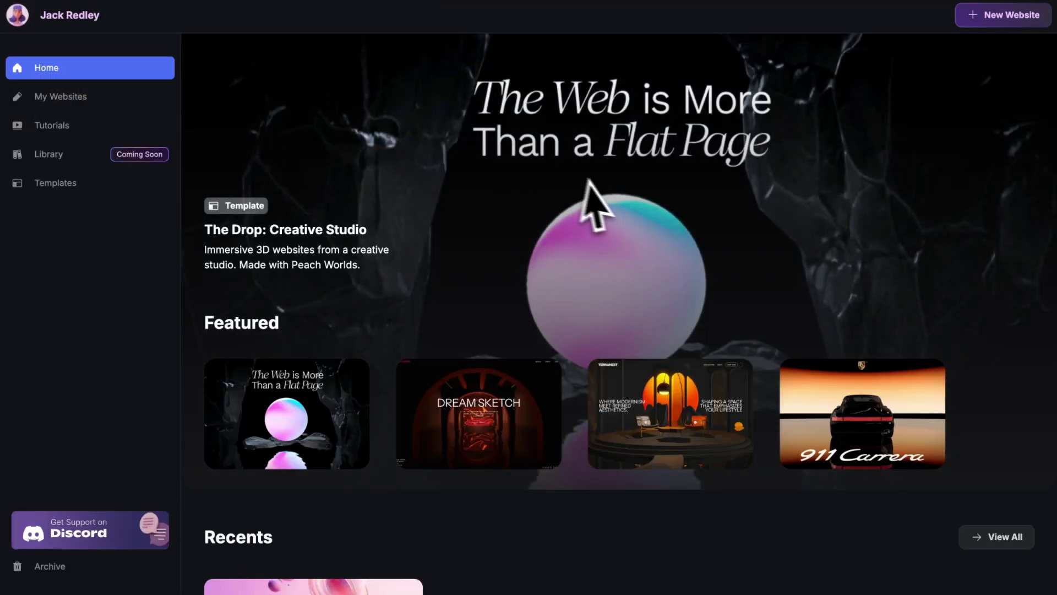
scroll(699, 268, "down", 5)
scroll(502, 219, "up", 5)
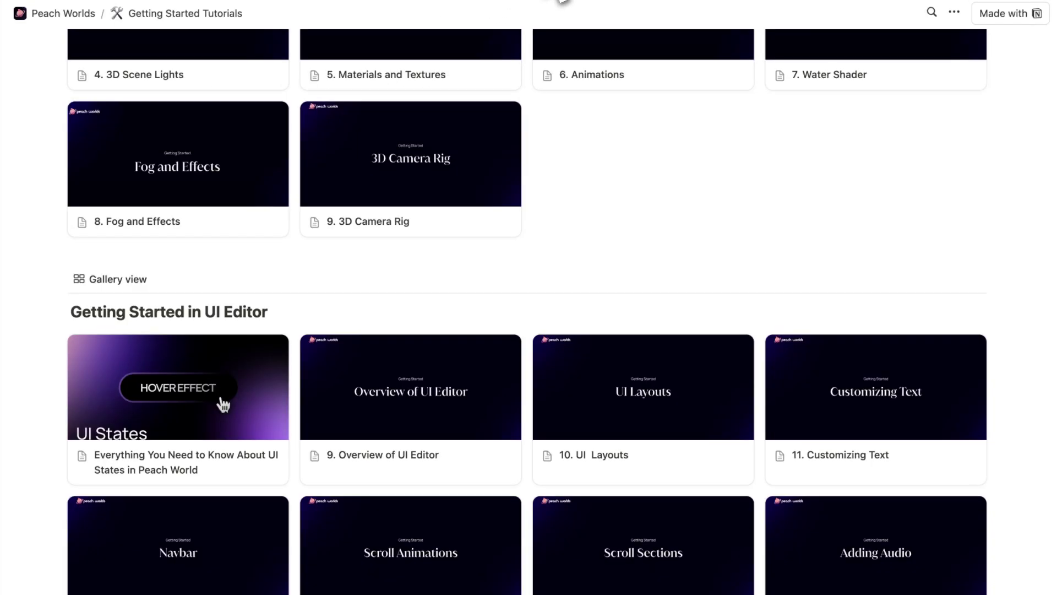
scroll(543, 153, "up", 15)
scroll(524, 160, "down", 12)
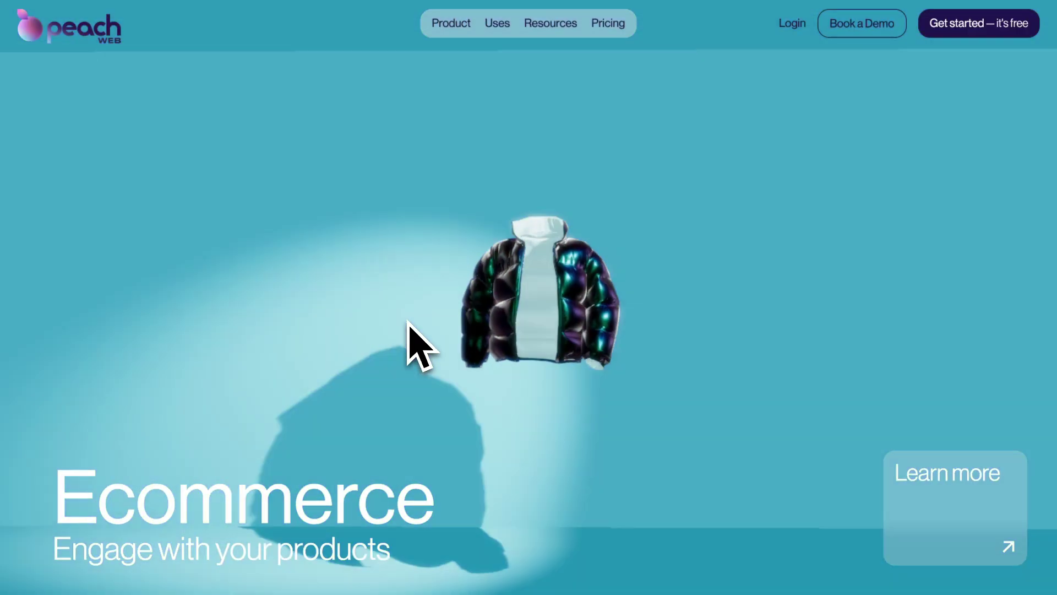
- Scroll the Peach Web homepage to the 3D stats: 5x CTR, 2x engagement, +40% conversion, 10x awards
scroll(418, 344, "down", 5)
scroll(408, 323, "down", 20)
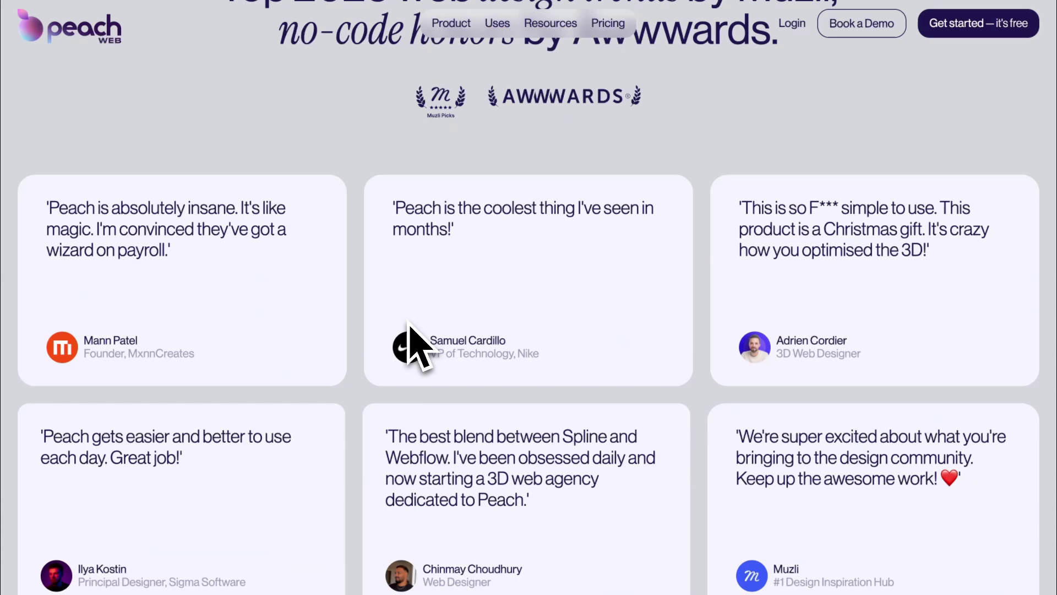
scroll(408, 323, "down", 10)
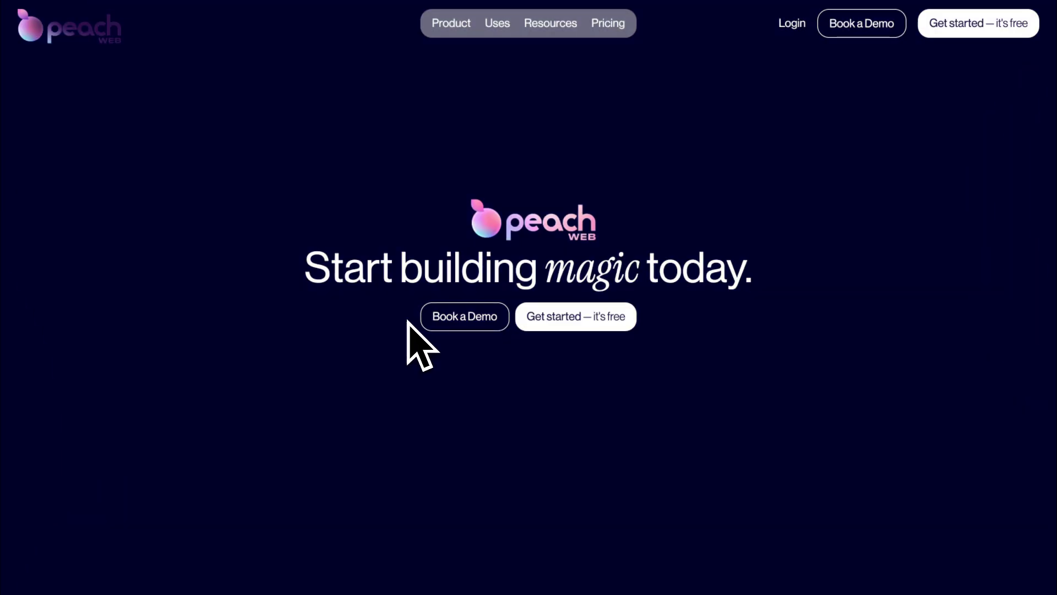
scroll(411, 343, "up", 20)
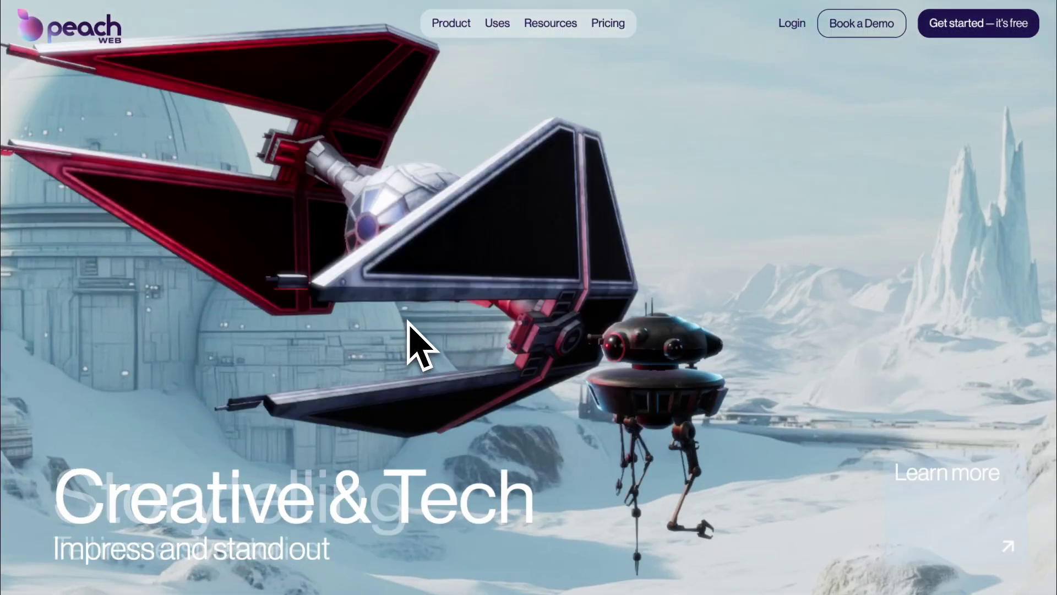
scroll(408, 322, "up", 15)
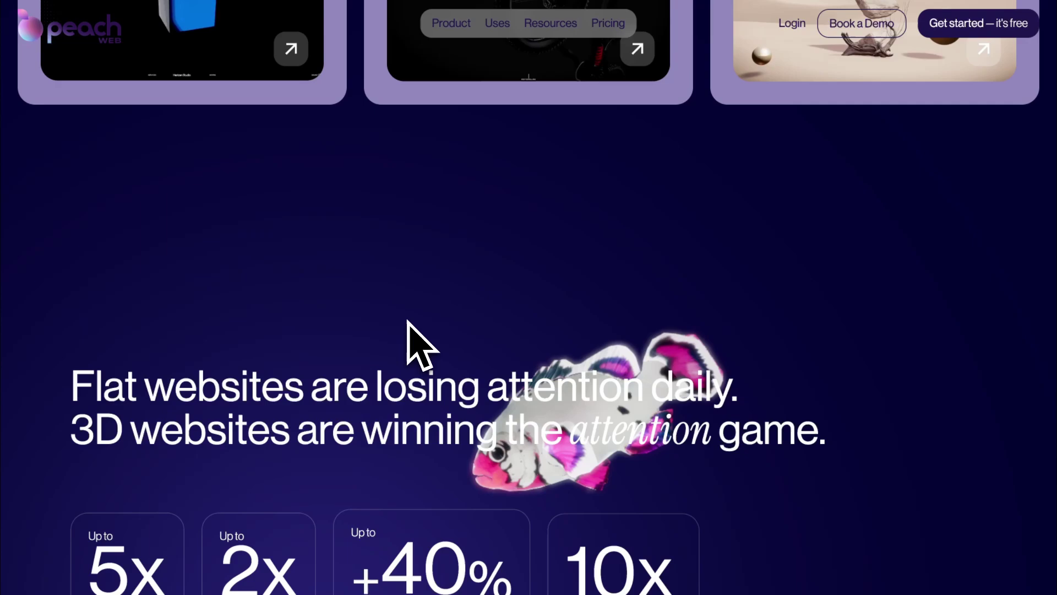
scroll(408, 322, "up", 5)
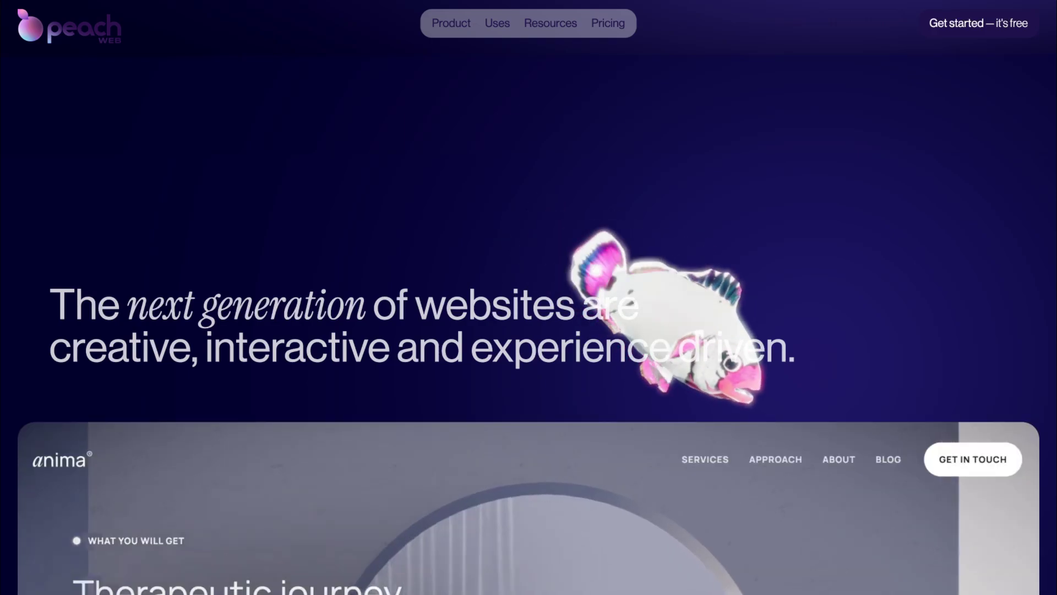
scroll(409, 322, "down", 15)
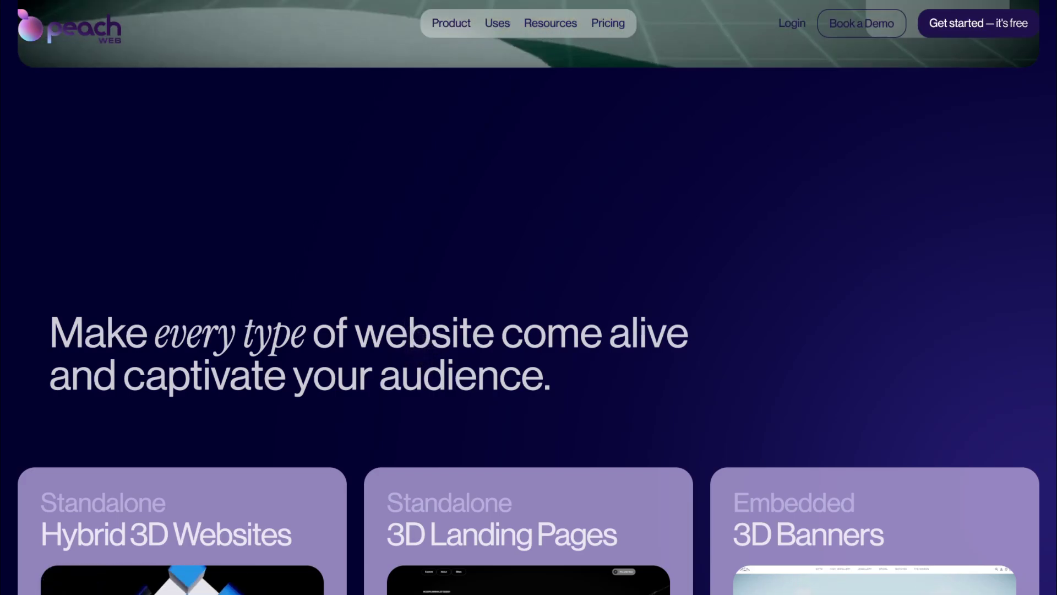
scroll(408, 322, "down", 7)
scroll(408, 323, "down", 5)
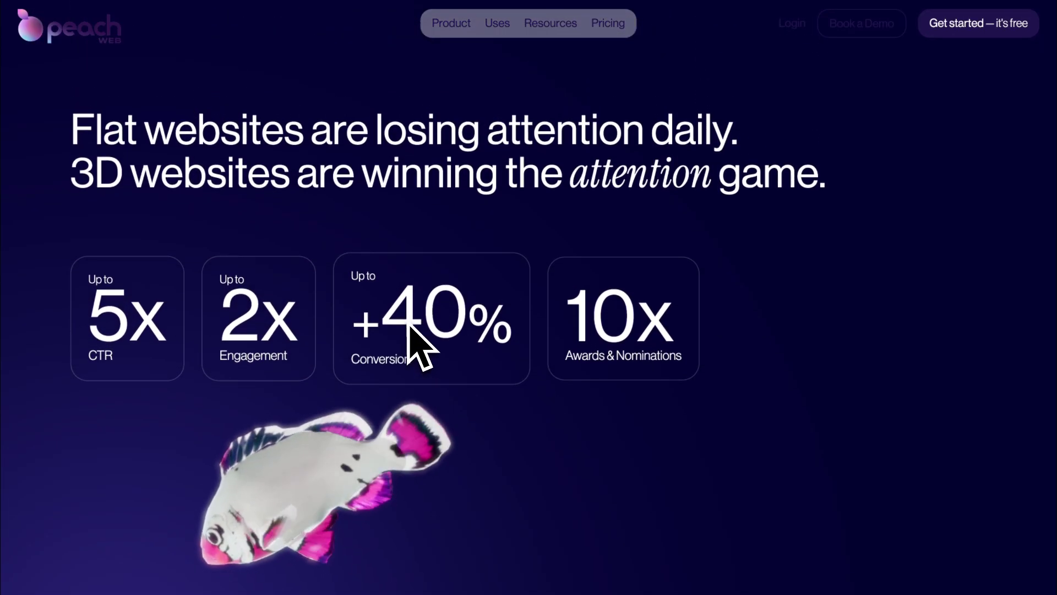
scroll(409, 325, "down", 1)
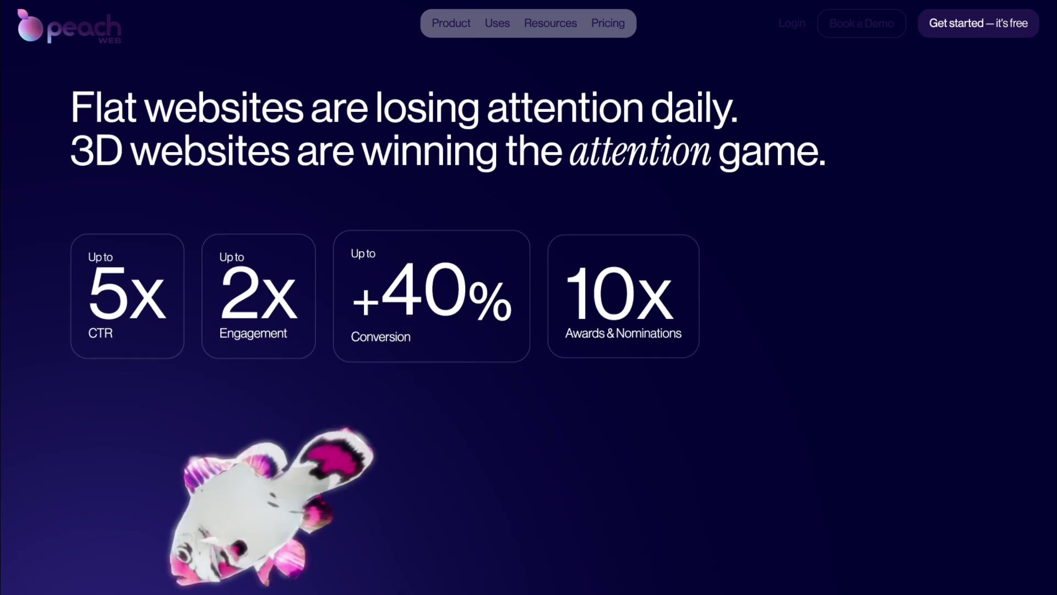
- Scroll past the stats to the feature grid showing the Drag & Drop 3D Scene Editor
scroll(408, 330, "down", 1)
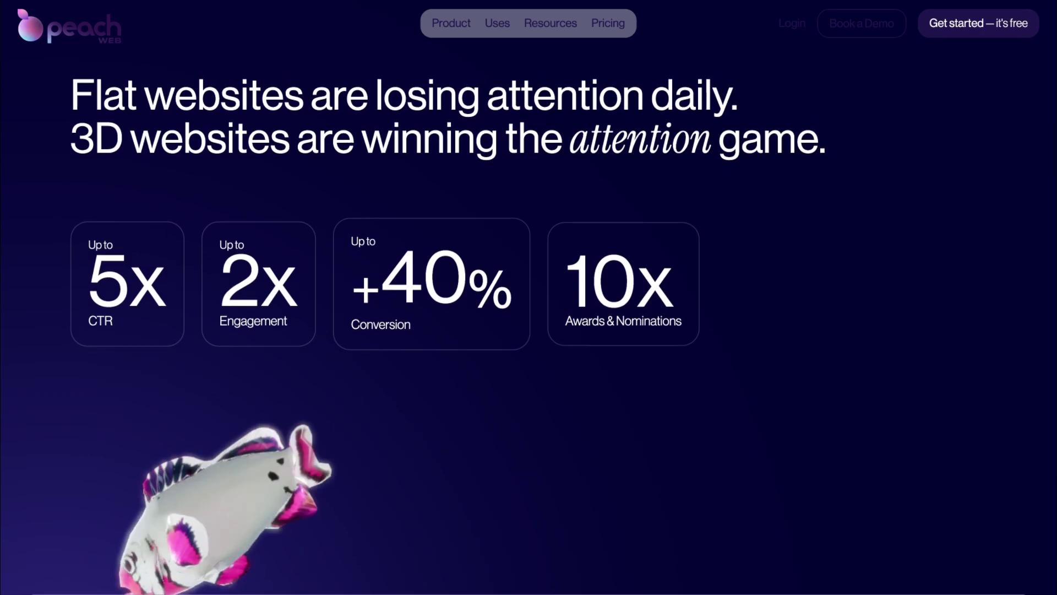
scroll(706, 311, "down", 15)
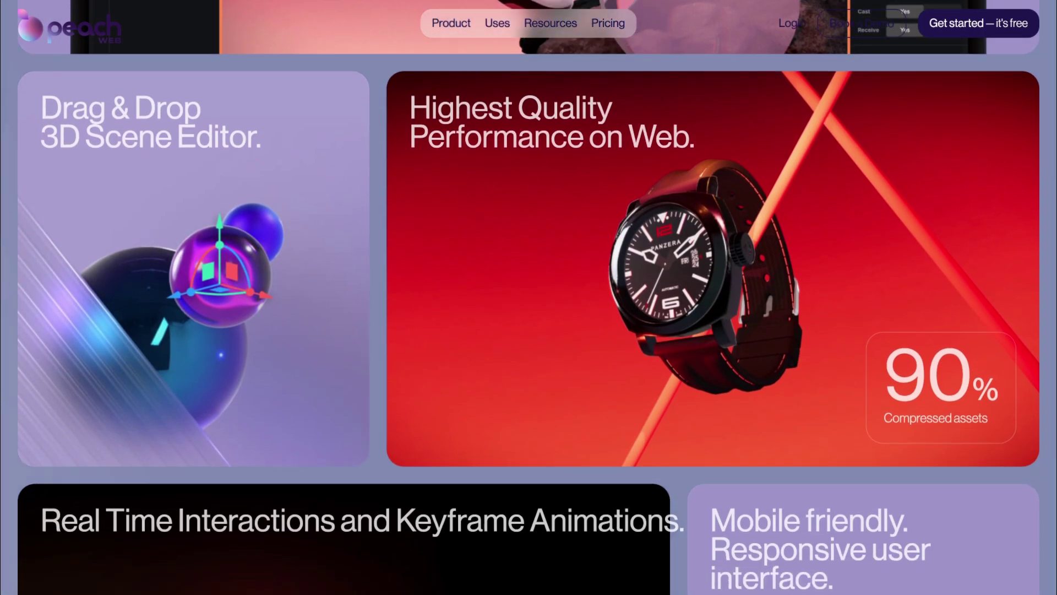